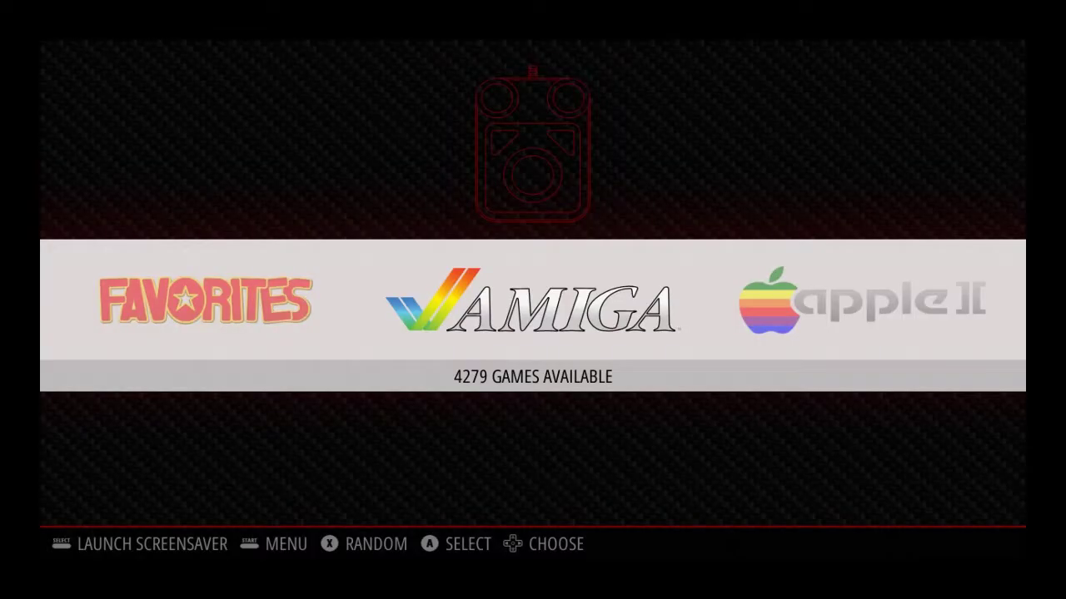
Start configuring the input mapping for Gamepad 1.
{"action": "key", "text": "F1"}
{"action": "key", "text": "Down"}
{"action": "key", "text": "Down"}
{"action": "key", "text": "Down"}
{"action": "key", "text": "Down"}
{"action": "key", "text": "Down"}
{"action": "key", "text": "Return"}
{"action": "key", "text": "Return"}
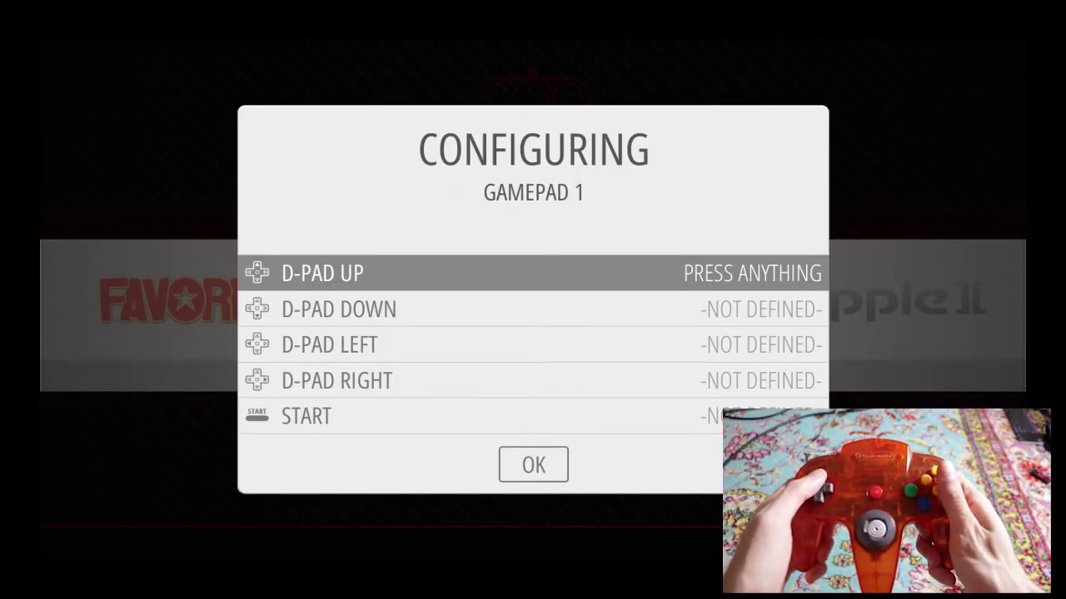
Map D-pad up, down, left and right to Hat 0 Up, Down, Left and Right.
{"action": "key", "text": "Up"}
{"action": "key", "text": "Down"}
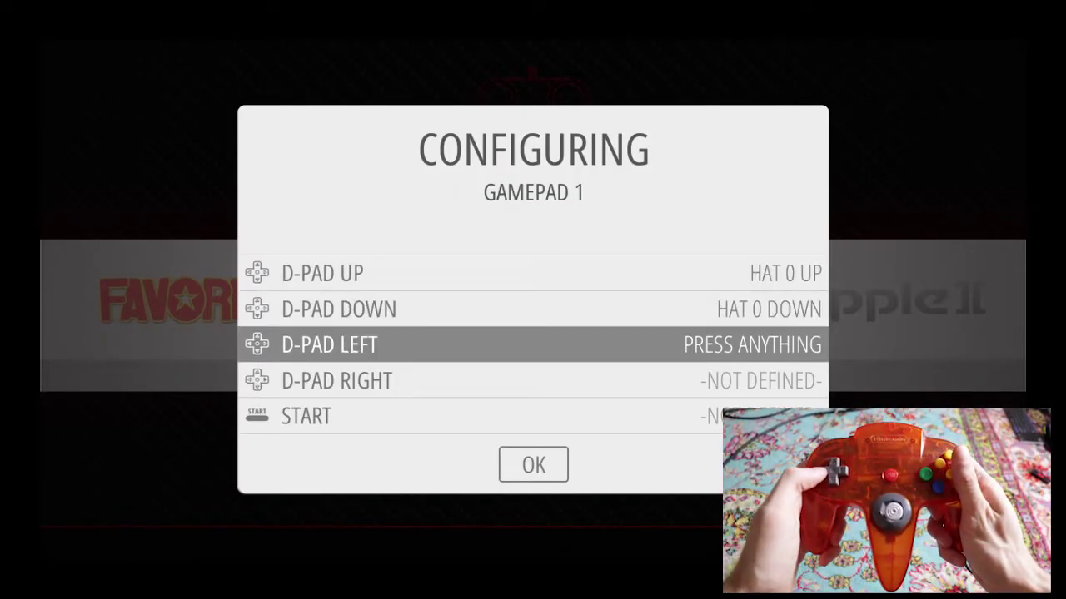
{"action": "key", "text": "Left"}
{"action": "key", "text": "Right"}
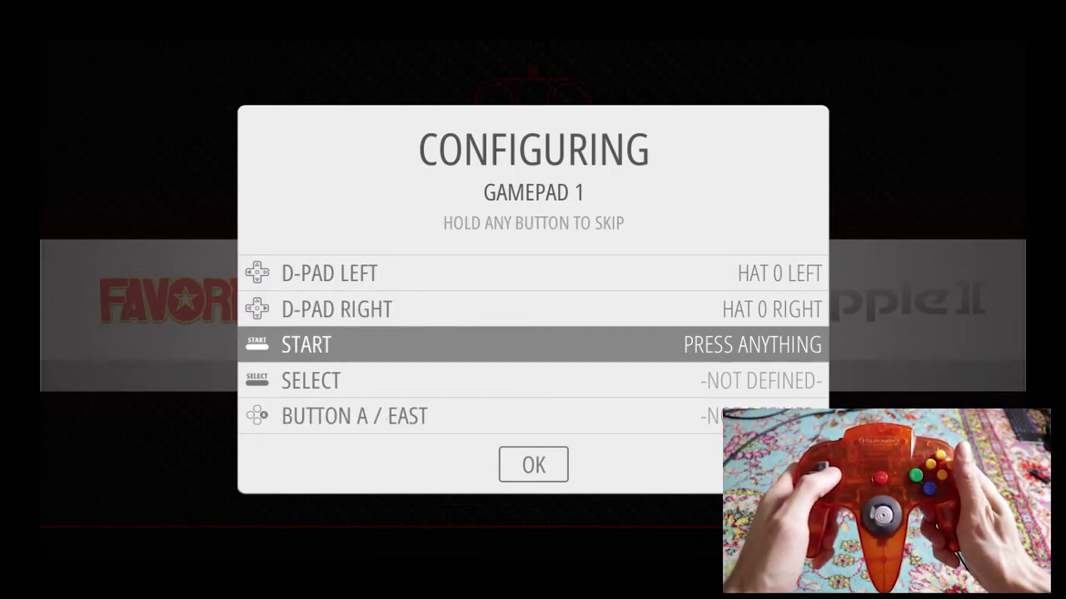
Map Start to Button 9, Select to Button 8, and A, B, X and Y to Buttons 1, 0, 3 and 2.
{"action": "key", "text": "Return"}
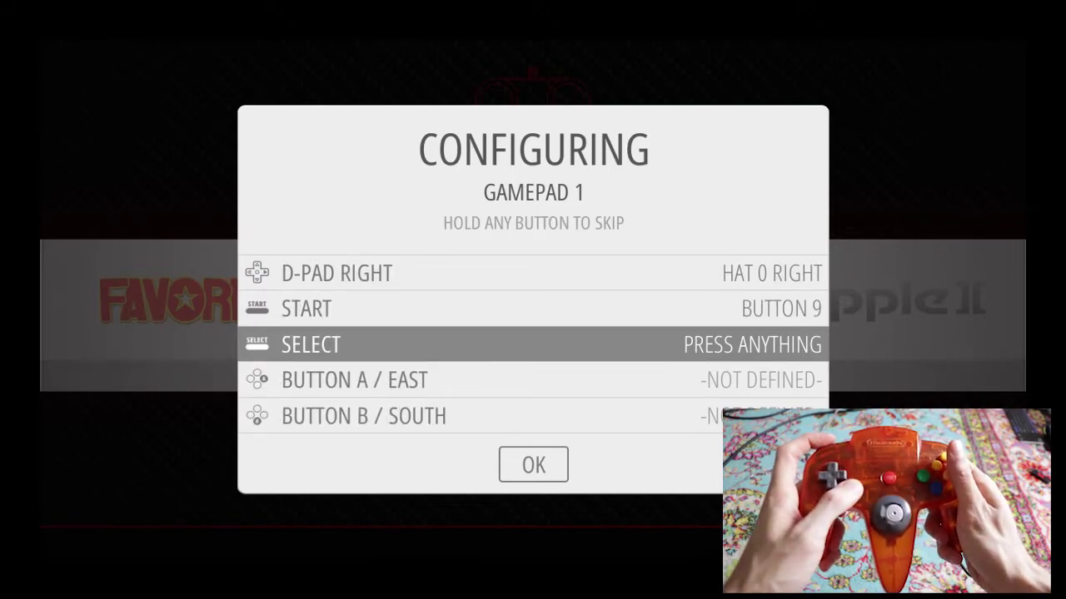
{"action": "key", "text": "Shift_R"}
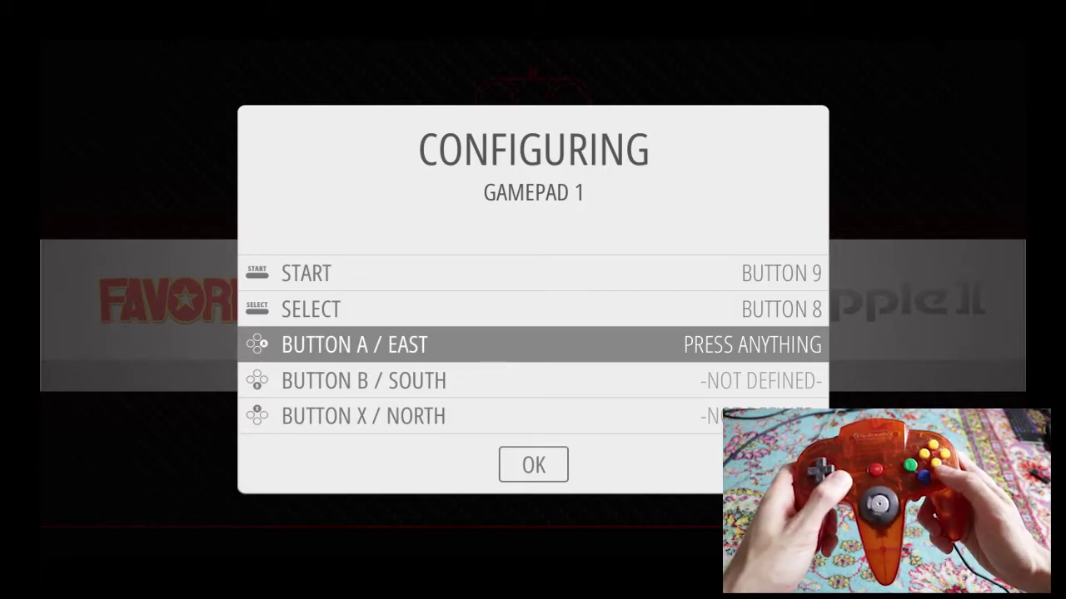
{"action": "key", "text": "a"}
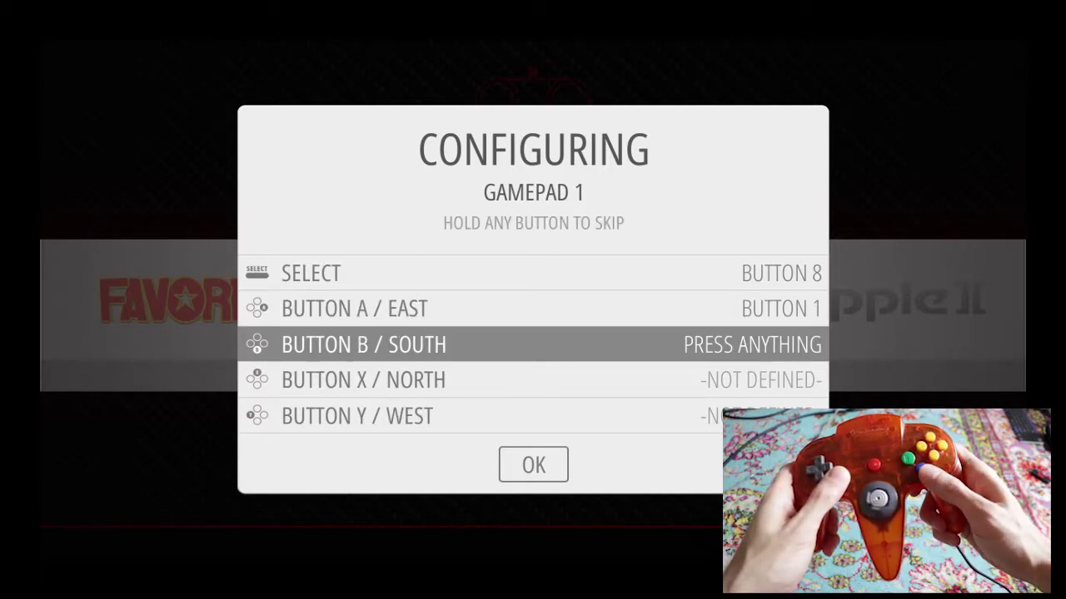
{"action": "key", "text": "b"}
{"action": "key", "text": "x"}
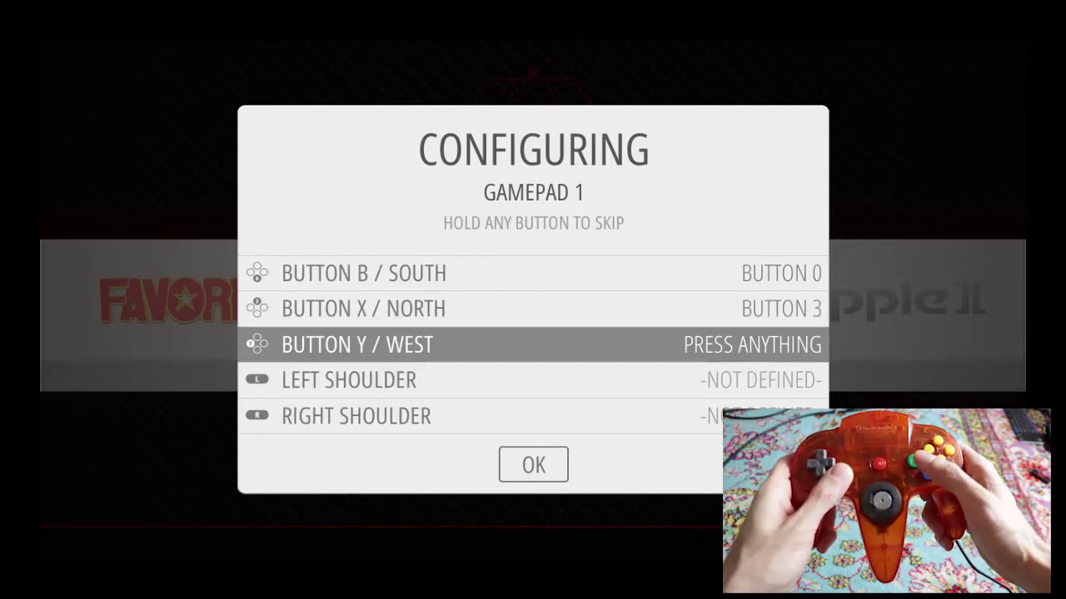
{"action": "key", "text": "y"}
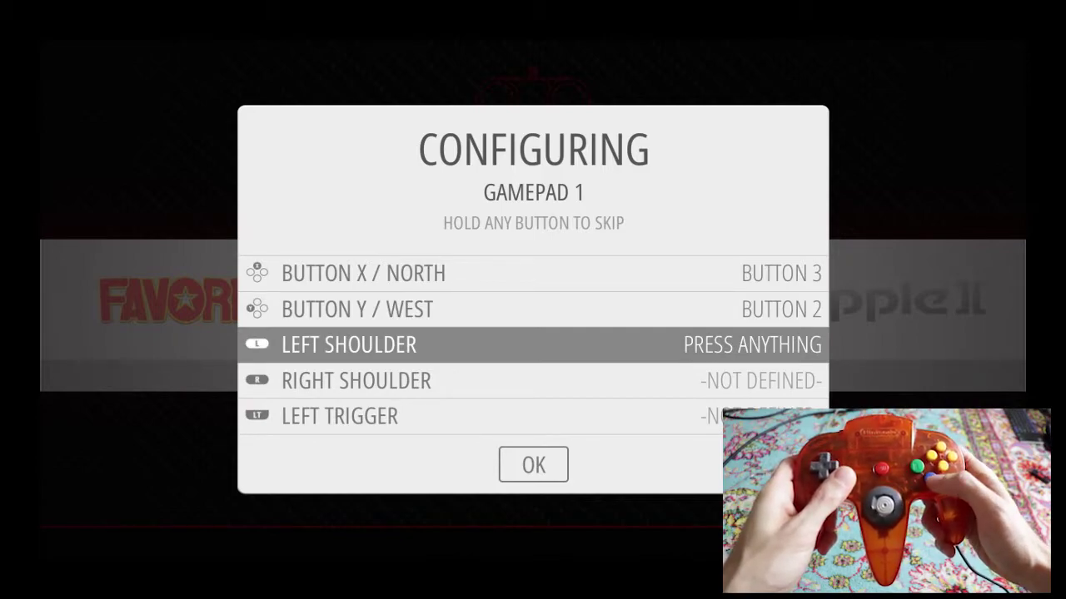
Map Right Shoulder to Button 5 and Left Trigger to Button 6, skipping Left Shoulder, Right Trigger and both thumb buttons.
{"action": "key", "text": "a"}
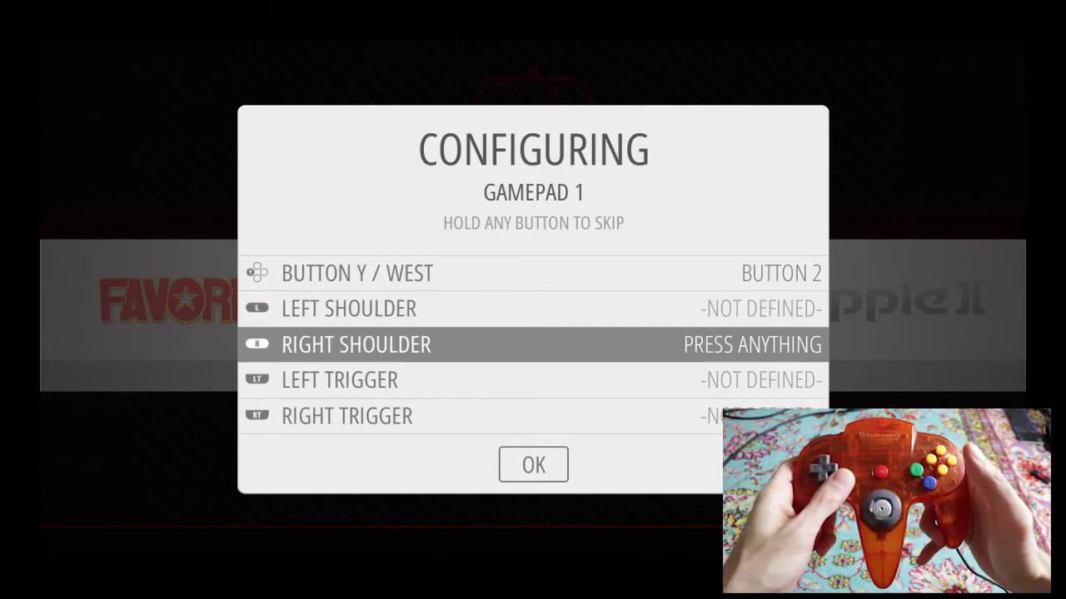
{"action": "key", "text": "r"}
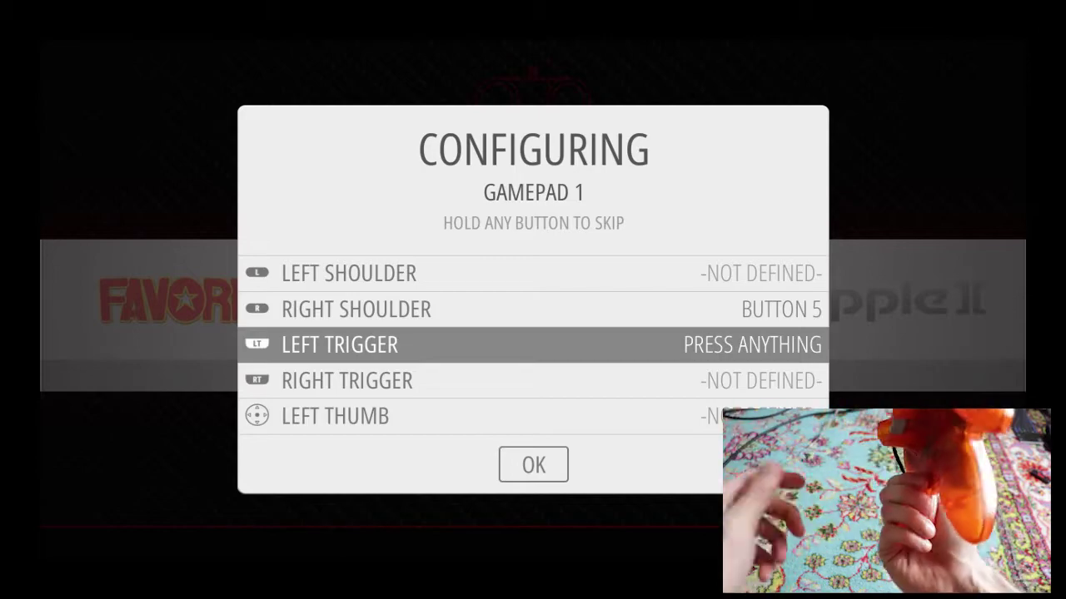
{"action": "key", "text": "z"}
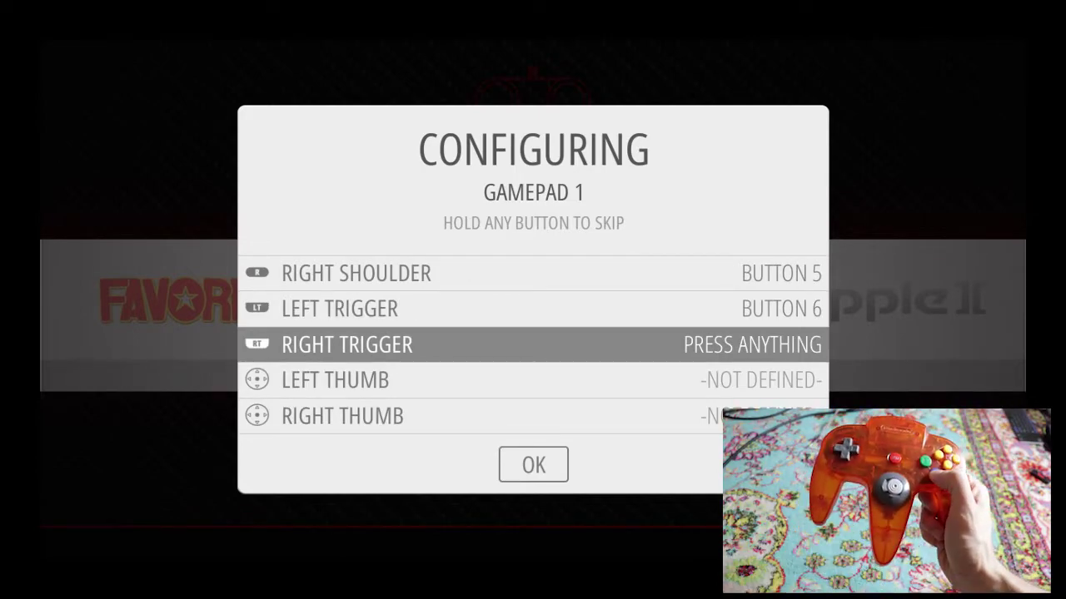
{"action": "key", "text": "a"}
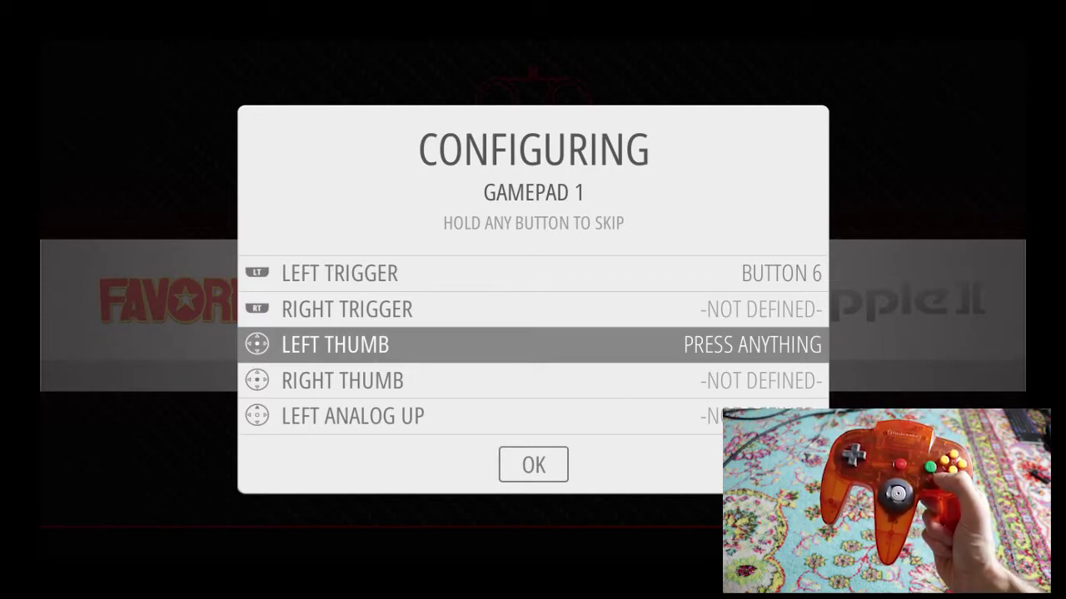
{"action": "key", "text": "a"}
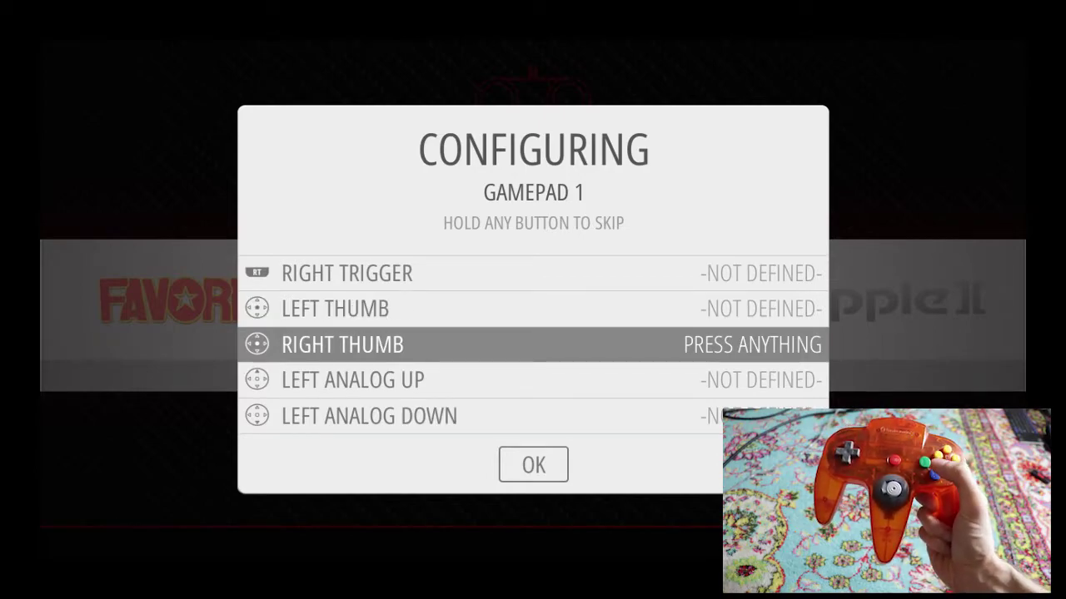
{"action": "key", "text": "a"}
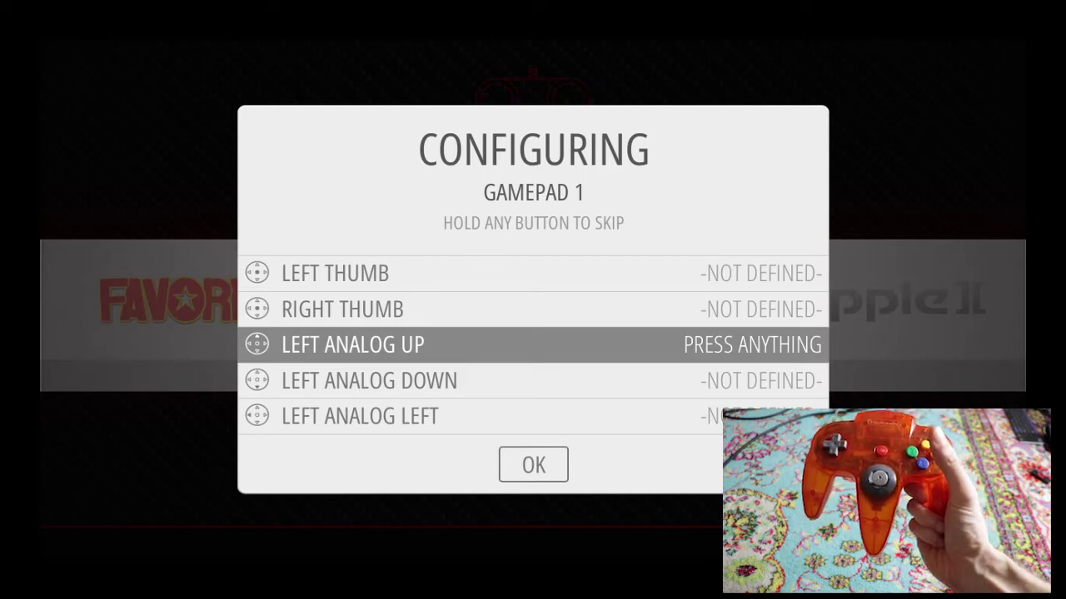
Map Left Analog up, down, left and right to Axis 1-, Axis 1+, Axis 0- and Axis 0+.
{"action": "key", "text": "Up"}
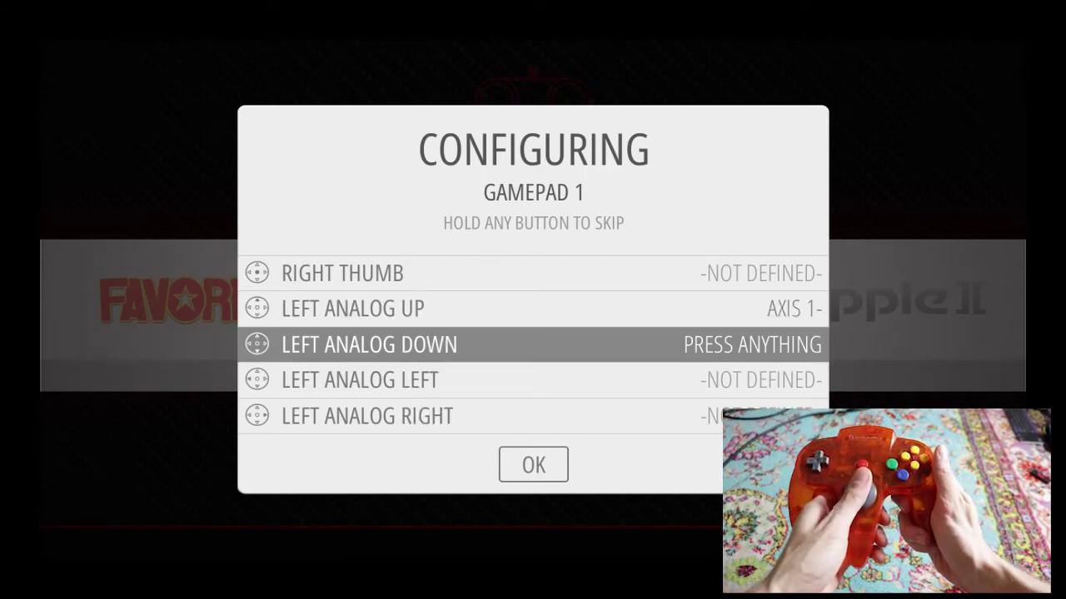
{"action": "key", "text": "Down"}
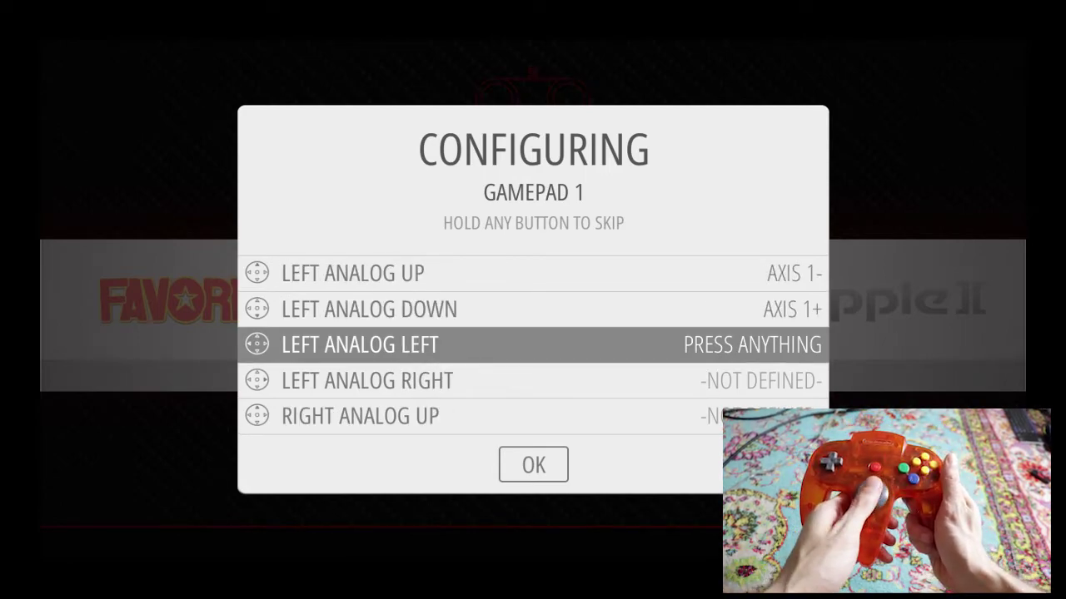
{"action": "key", "text": "Left"}
{"action": "key", "text": "Right"}
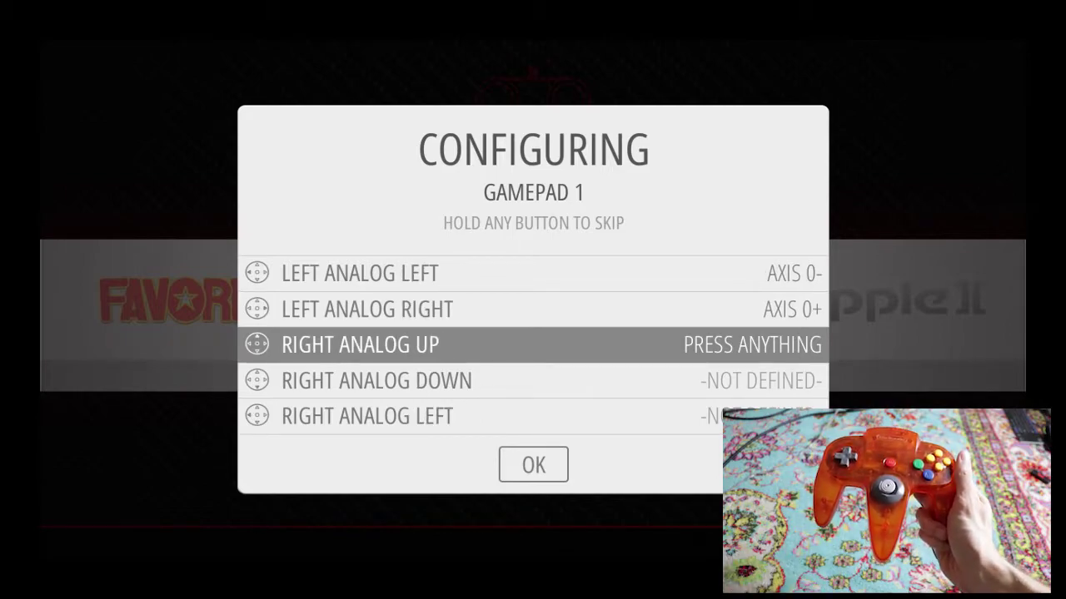
Map Right Analog Up to Axis 3- and Right Analog Right to Axis 2+, skipping the down and left directions.
{"action": "key", "text": "Up"}
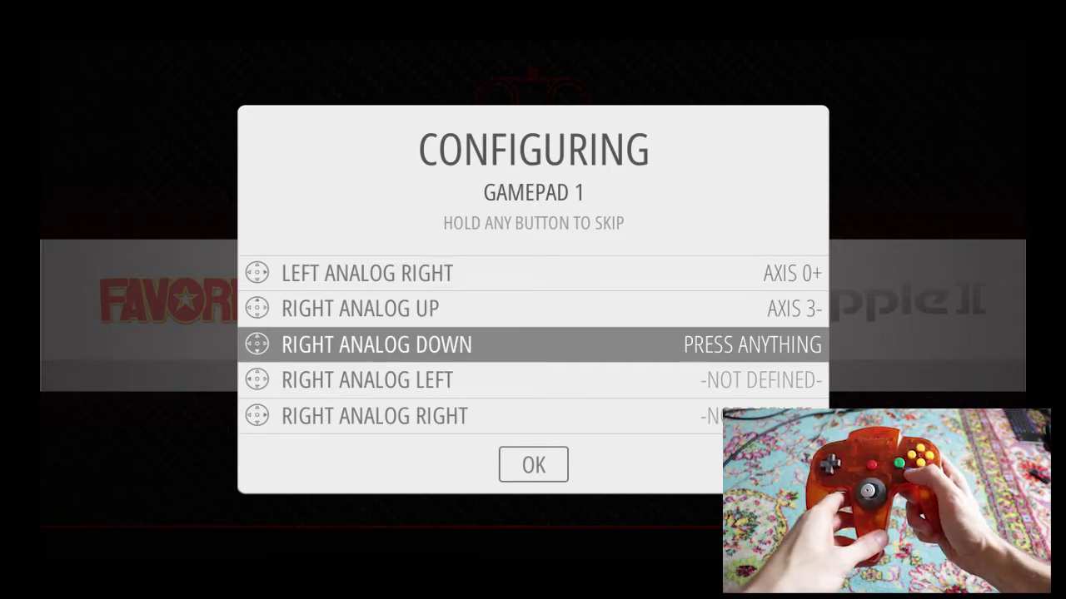
{"action": "key", "text": "Return"}
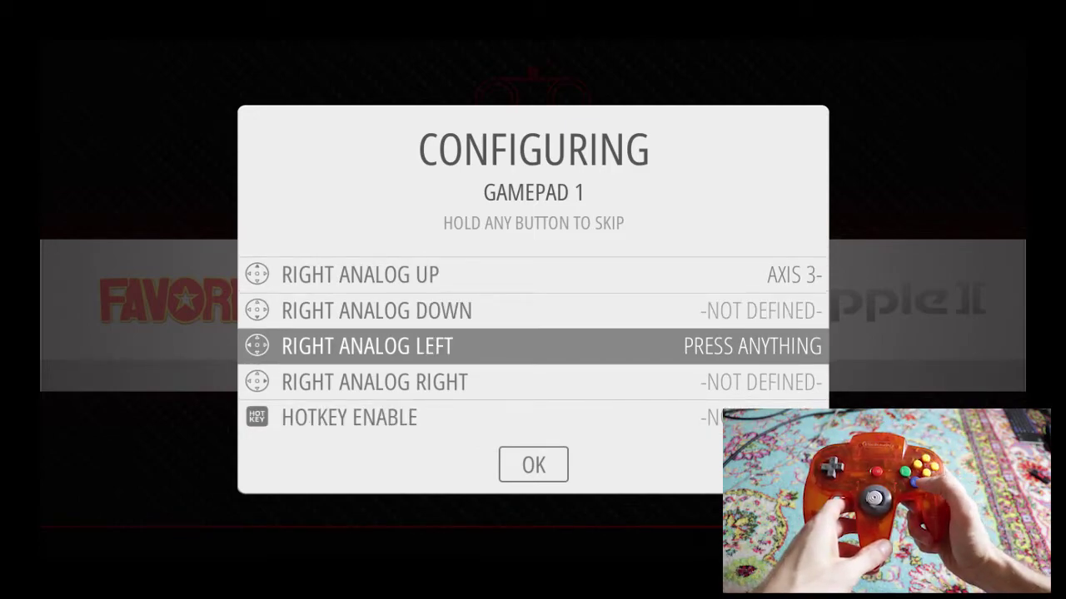
{"action": "key", "text": "Return"}
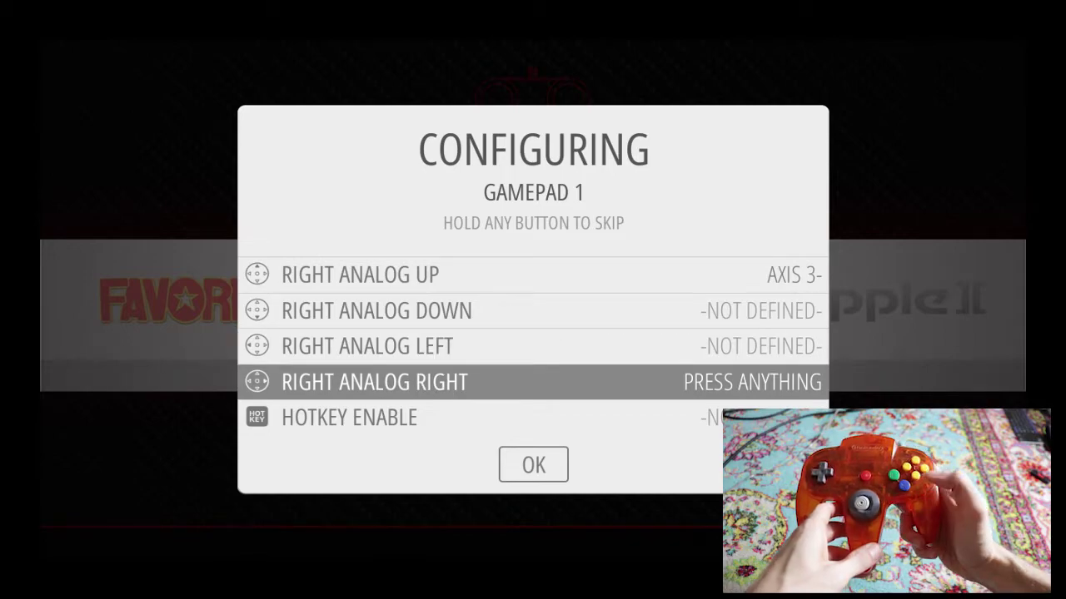
{"action": "key", "text": "Right"}
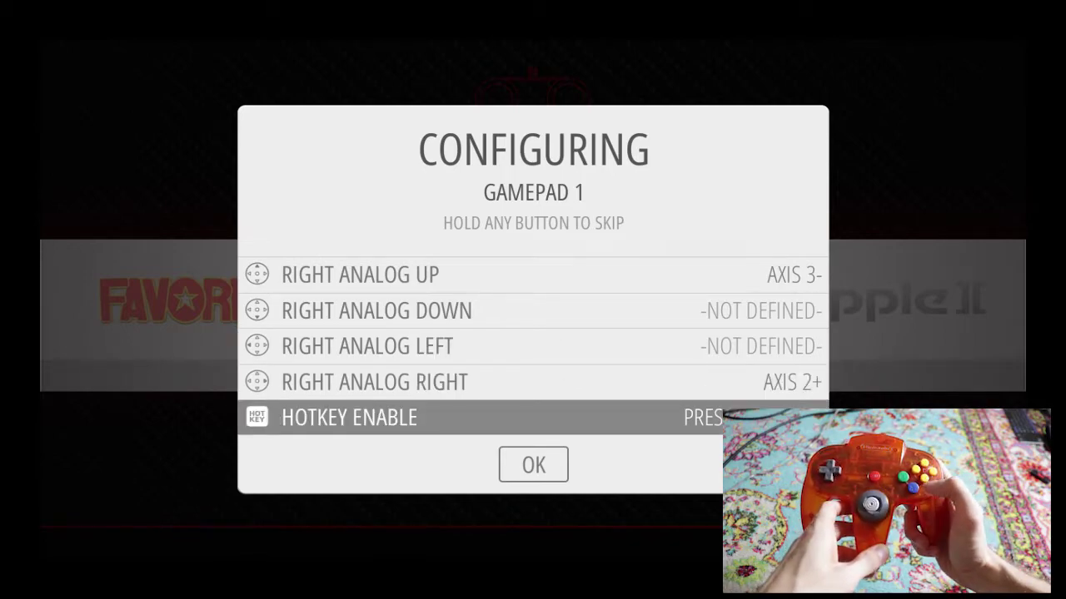
Finish the gamepad mapping with Select as the default hotkey enable button and close the main menu.
{"action": "key", "text": "Return"}
{"action": "key", "text": "Return"}
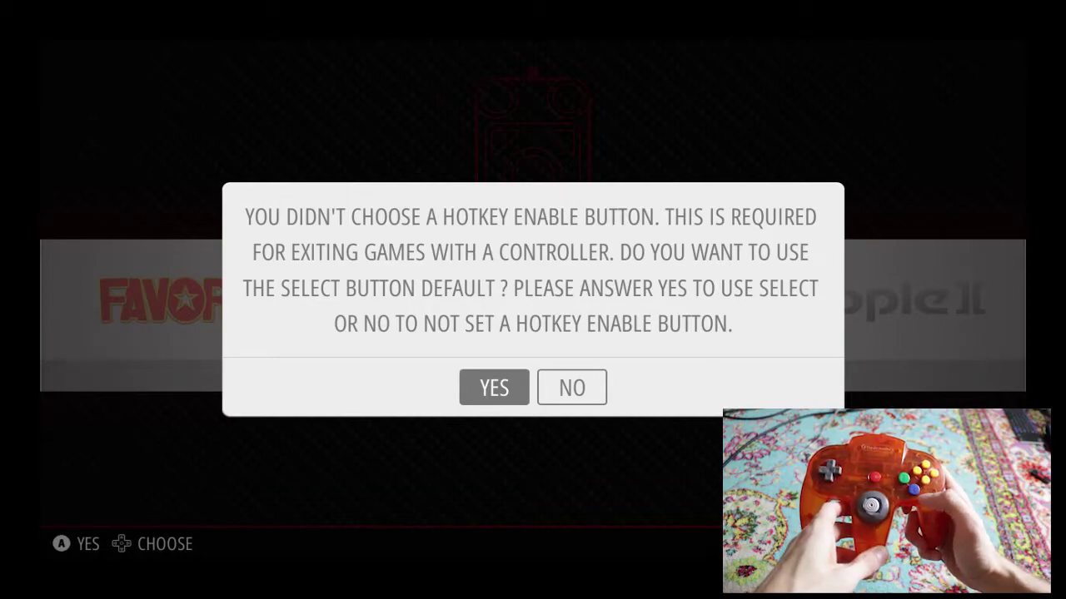
{"action": "key", "text": "Return"}
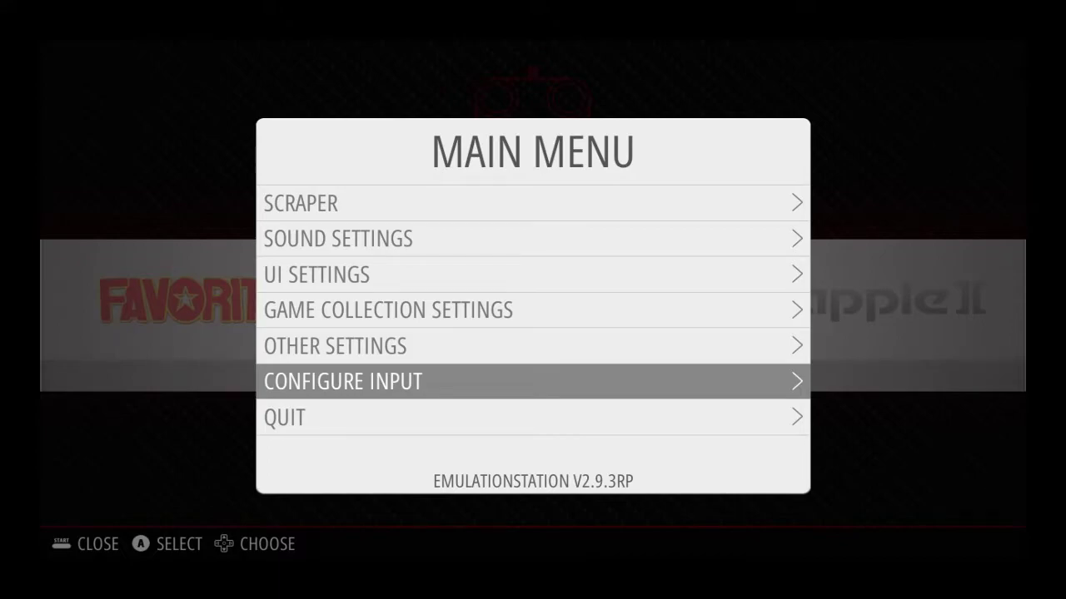
{"action": "key", "text": "Escape"}
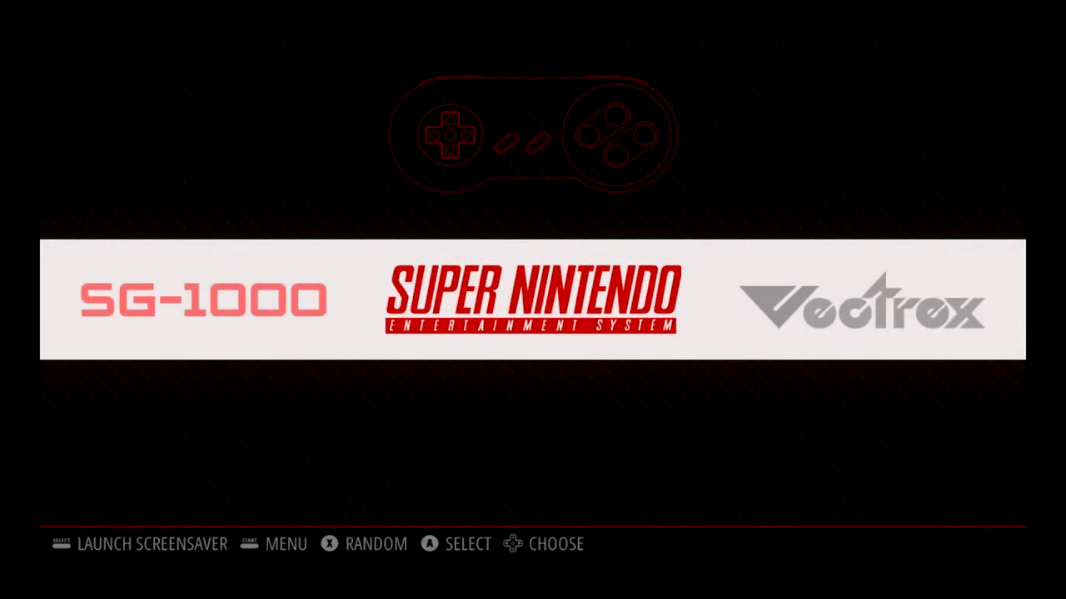
Open the Nintendo 64 game list from the system carousel.
{"action": "key", "text": "Right"}
{"action": "key", "text": "Right"}
{"action": "key", "text": "Right"}
{"action": "key", "text": "Right"}
{"action": "key", "text": "Right"}
{"action": "key", "text": "Right"}
{"action": "key", "text": "Right"}
{"action": "key", "text": "Right"}
{"action": "key", "text": "Right"}
{"action": "key", "text": "Right"}
{"action": "key", "text": "Right"}
{"action": "key", "text": "Right"}
{"action": "key", "text": "Right"}
{"action": "key", "text": "Right"}
{"action": "key", "text": "Right"}
{"action": "key", "text": "Right"}
{"action": "key", "text": "Return"}
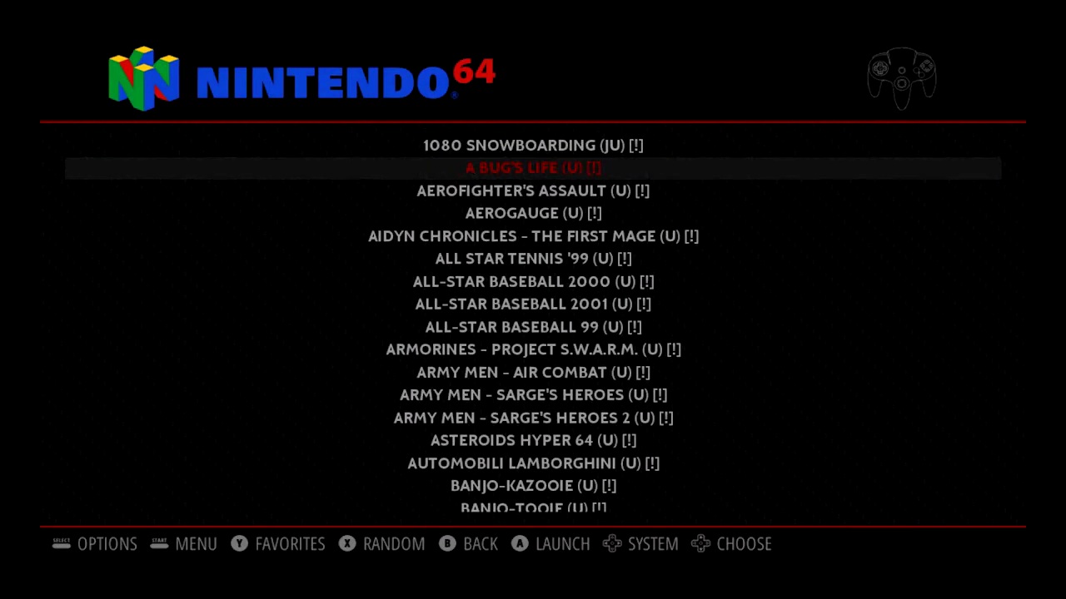
Start Banjo-Tooie (U) [!] and interrupt its launch to open the launch configuration.
{"action": "key", "text": "Down"}
{"action": "key", "text": "Down"}
{"action": "key", "text": "Down"}
{"action": "key", "text": "Down"}
{"action": "key", "text": "Down"}
{"action": "key", "text": "Down"}
{"action": "key", "text": "Down"}
{"action": "key", "text": "Down"}
{"action": "key", "text": "Down"}
{"action": "key", "text": "Down"}
{"action": "key", "text": "Down"}
{"action": "key", "text": "Down"}
{"action": "key", "text": "Down"}
{"action": "key", "text": "Down"}
{"action": "key", "text": "Down"}
{"action": "key", "text": "Return"}
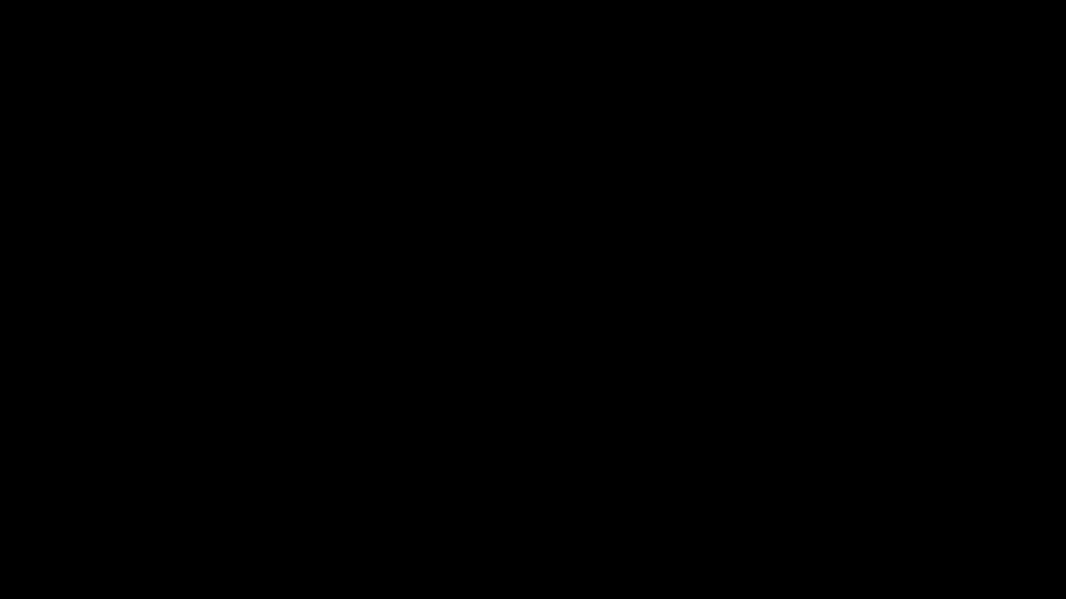
{"action": "key", "text": "Return"}
Set mupen64plus-GLideN64 as the emulator for the Banjo-Tooie ROM only.
{"action": "key", "text": "Down"}
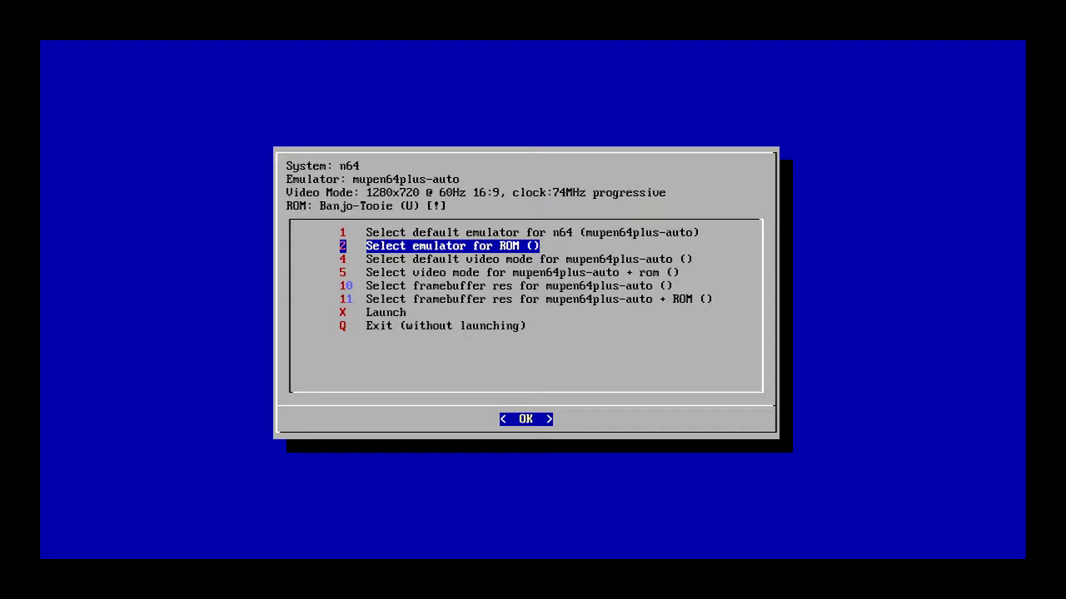
{"action": "key", "text": "Return"}
{"action": "key", "text": "Down"}
{"action": "key", "text": "Down"}
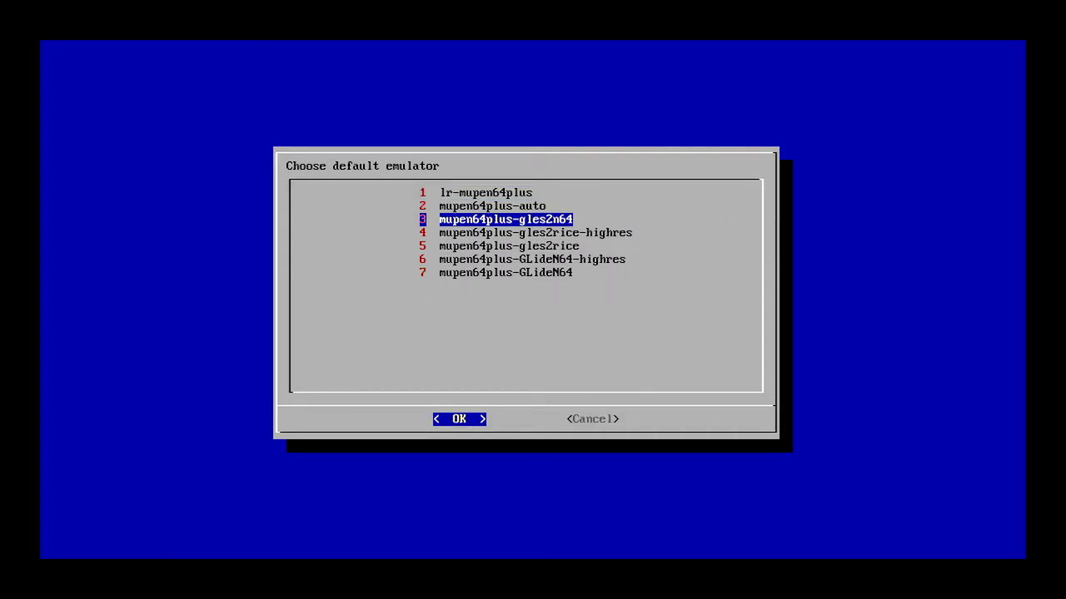
{"action": "key", "text": "Down"}
{"action": "key", "text": "Down"}
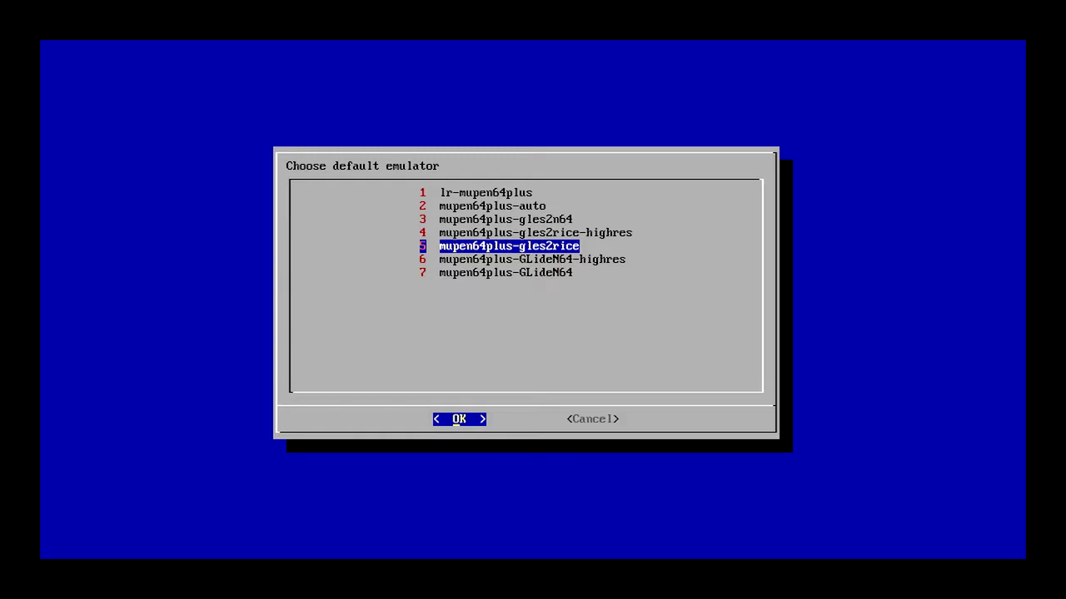
{"action": "key", "text": "Down"}
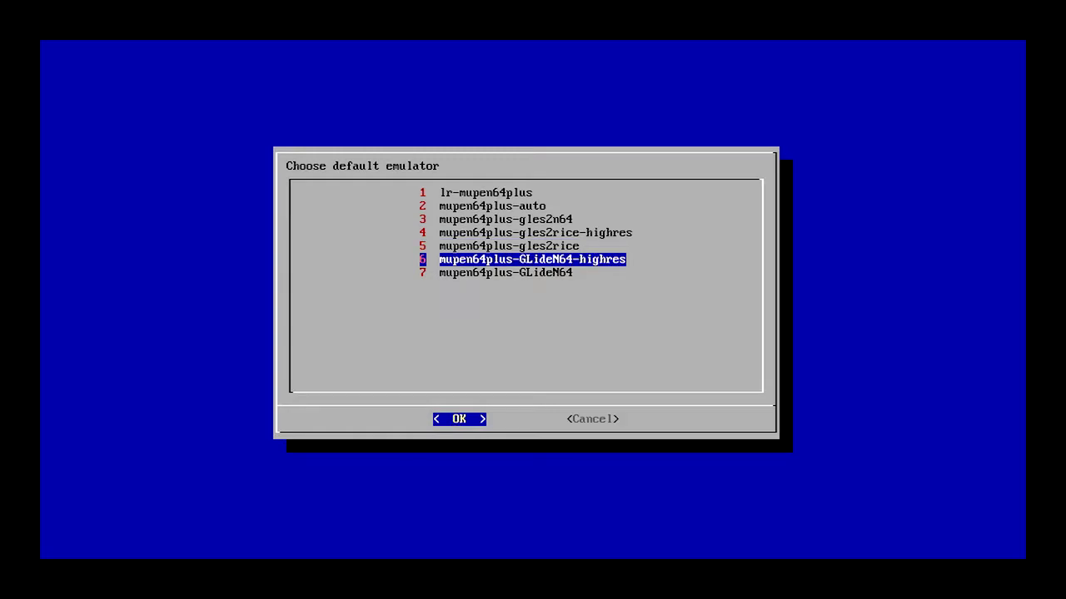
{"action": "key", "text": "Up"}
{"action": "key", "text": "Up"}
{"action": "key", "text": "Down"}
{"action": "key", "text": "Down"}
Launch Banjo-Tooie from its launch configuration, and start it again from the Nintendo 64 game list.
{"action": "key", "text": "Down"}
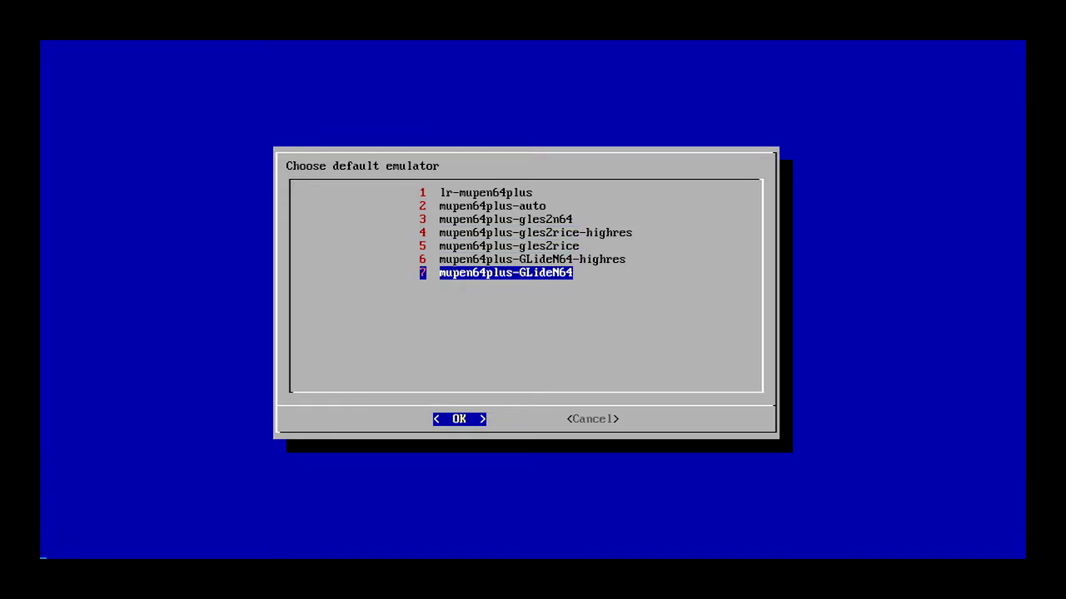
{"action": "key", "text": "Return"}
{"action": "key", "text": "Down"}
{"action": "key", "text": "Down"}
{"action": "key", "text": "Down"}
{"action": "key", "text": "Down"}
{"action": "key", "text": "Down"}
{"action": "key", "text": "Down"}
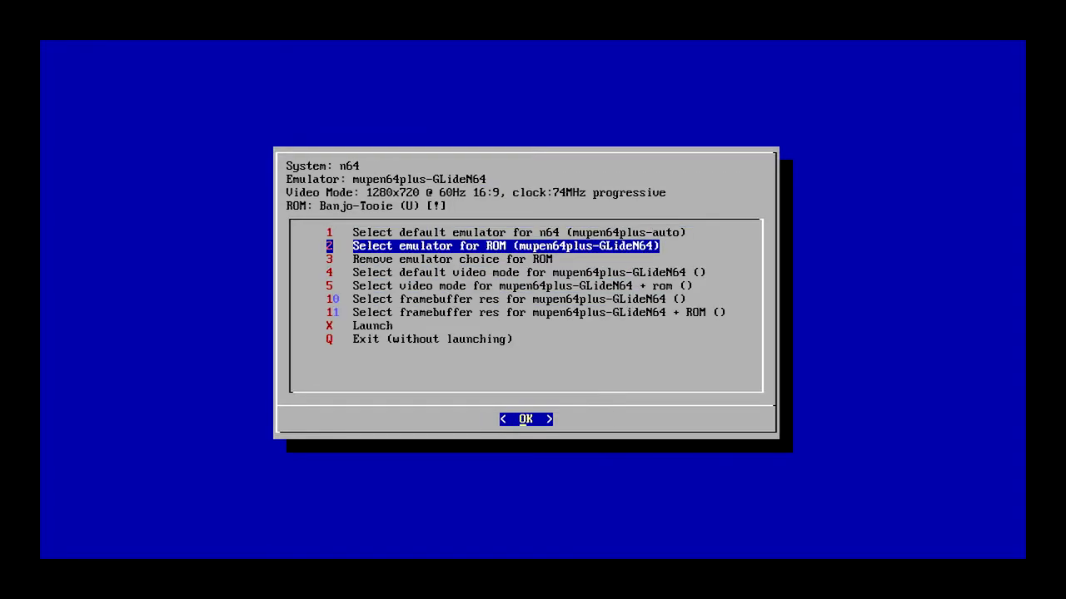
{"action": "key", "text": "Down"}
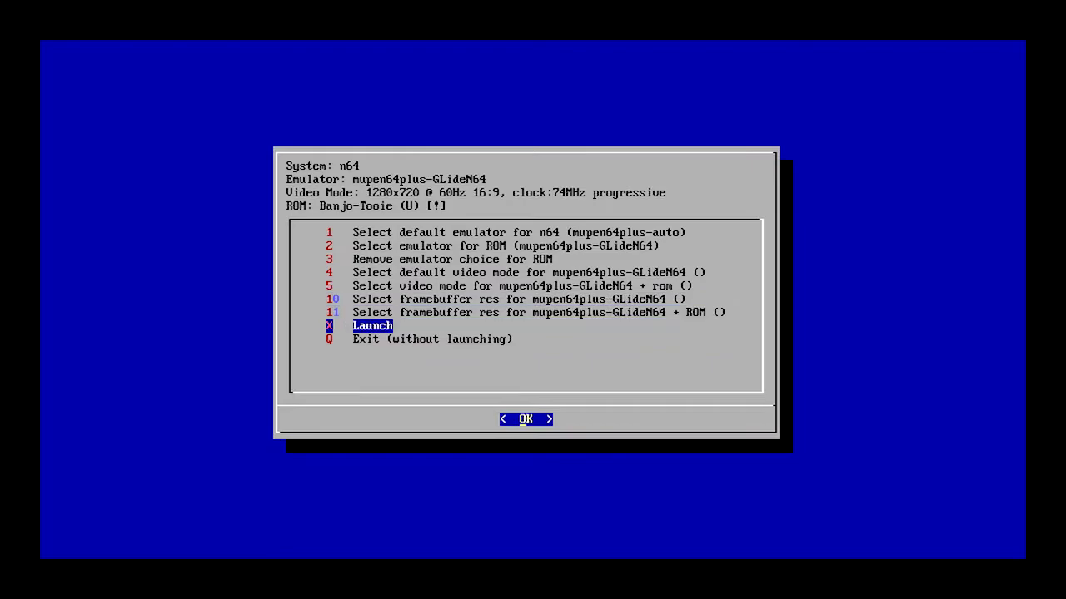
{"action": "key", "text": "Return"}
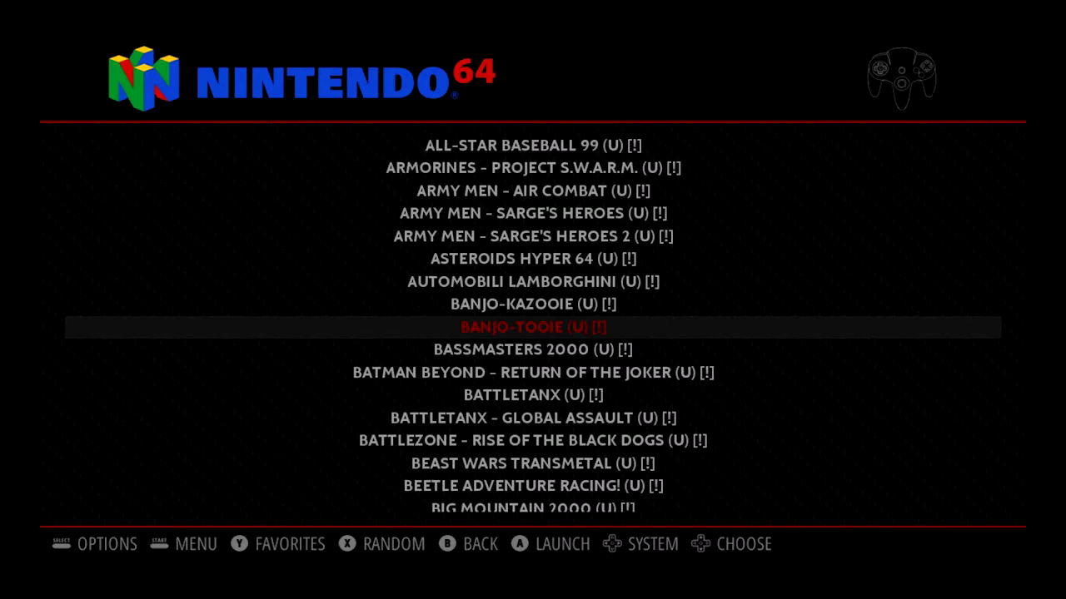
{"action": "key", "text": "Return"}
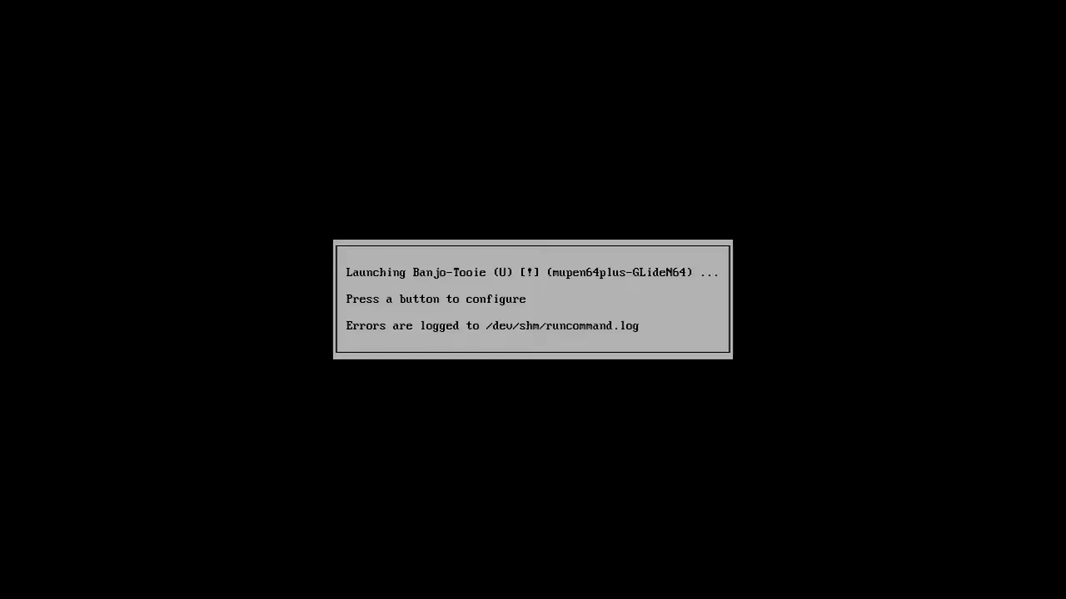
Interrupt the Banjo-Tooie launch and set the video mode for mupen64plus-GLideN64 + ROM to CEA-20 (1920x1080 @ 50Hz 16:9, interlaced).
{"action": "key", "text": "Return"}
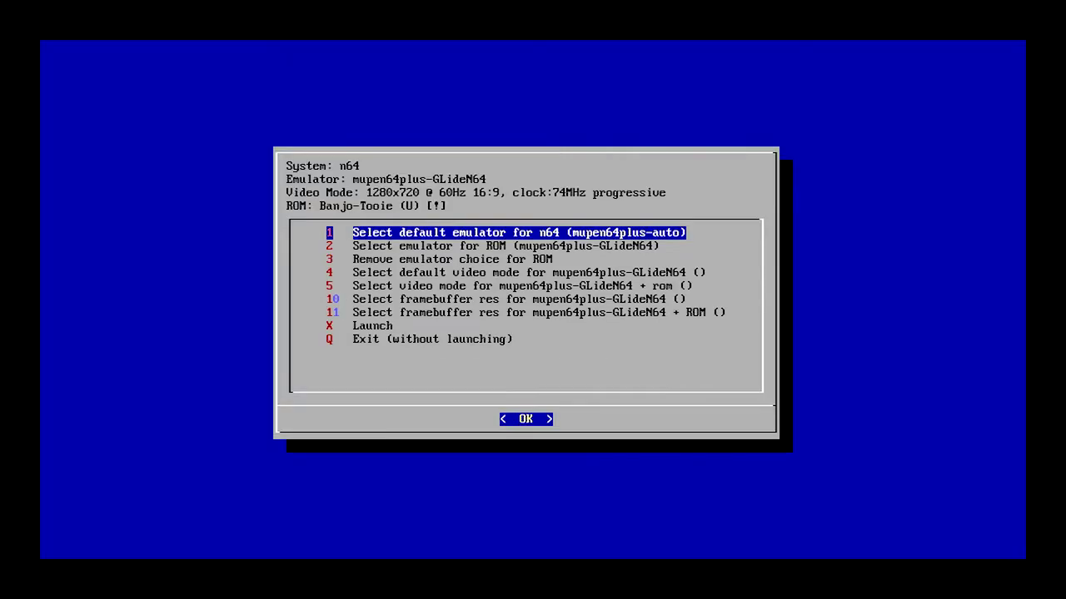
{"action": "key", "text": "Down"}
{"action": "key", "text": "Down"}
{"action": "key", "text": "Down"}
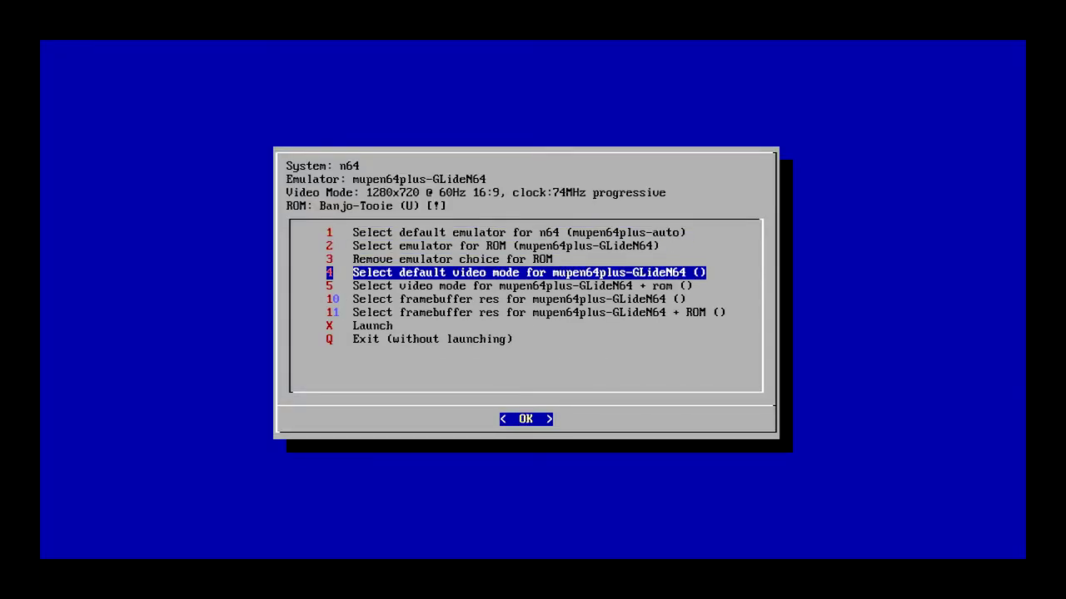
{"action": "key", "text": "Down"}
{"action": "key", "text": "Return"}
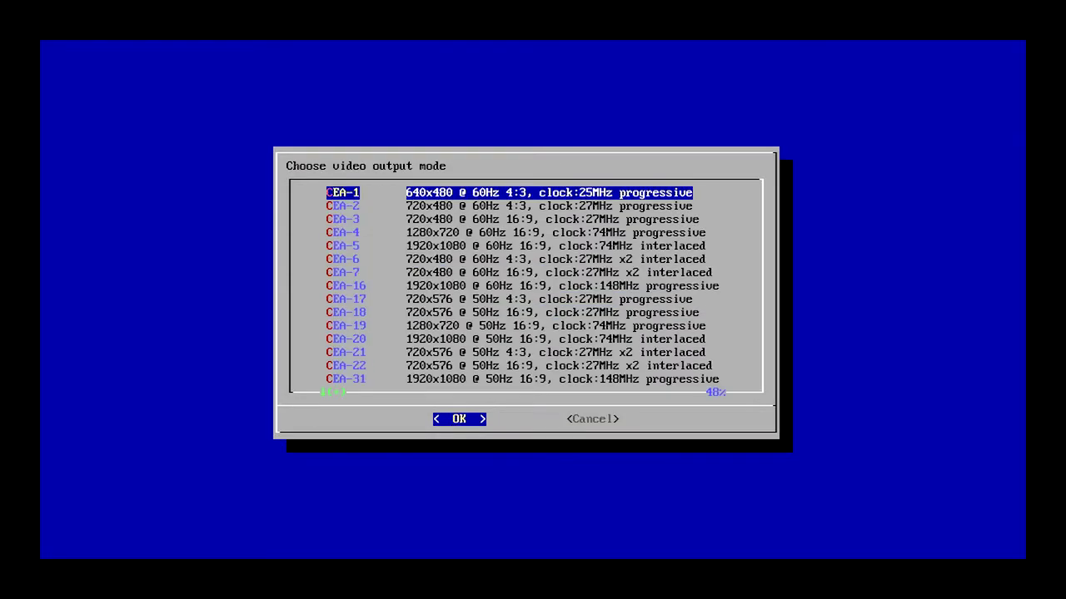
{"action": "key", "text": "Down"}
{"action": "key", "text": "Down"}
{"action": "key", "text": "Down"}
{"action": "key", "text": "Down"}
{"action": "key", "text": "Down"}
{"action": "key", "text": "Down"}
{"action": "key", "text": "Down"}
{"action": "key", "text": "Down"}
{"action": "key", "text": "Down"}
{"action": "key", "text": "Down"}
{"action": "key", "text": "Down"}
{"action": "key", "text": "Down"}
{"action": "key", "text": "Down"}
{"action": "key", "text": "Down"}
{"action": "key", "text": "Down"}
{"action": "key", "text": "Down"}
{"action": "key", "text": "Down"}
{"action": "key", "text": "Down"}
{"action": "key", "text": "Up"}
{"action": "key", "text": "Up"}
{"action": "key", "text": "Up"}
{"action": "key", "text": "Up"}
{"action": "key", "text": "Up"}
{"action": "key", "text": "Up"}
{"action": "key", "text": "Up"}
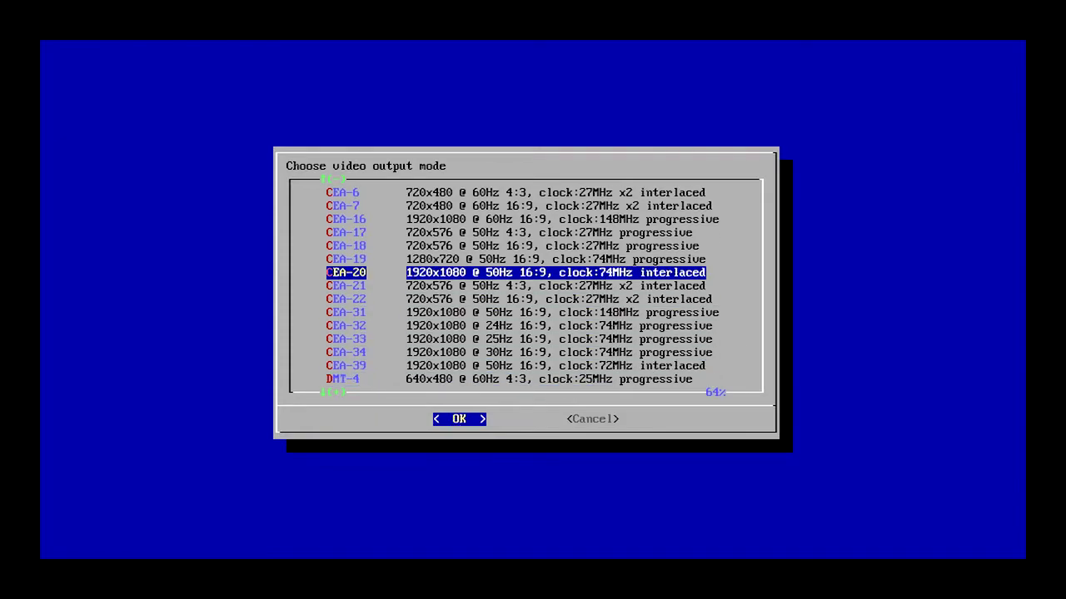
{"action": "key", "text": "Return"}
Launch Banjo-Tooie from its launch configuration and exit the game to the Nintendo 64 list.
{"action": "key", "text": "Down"}
{"action": "key", "text": "Down"}
{"action": "key", "text": "Down"}
{"action": "key", "text": "Down"}
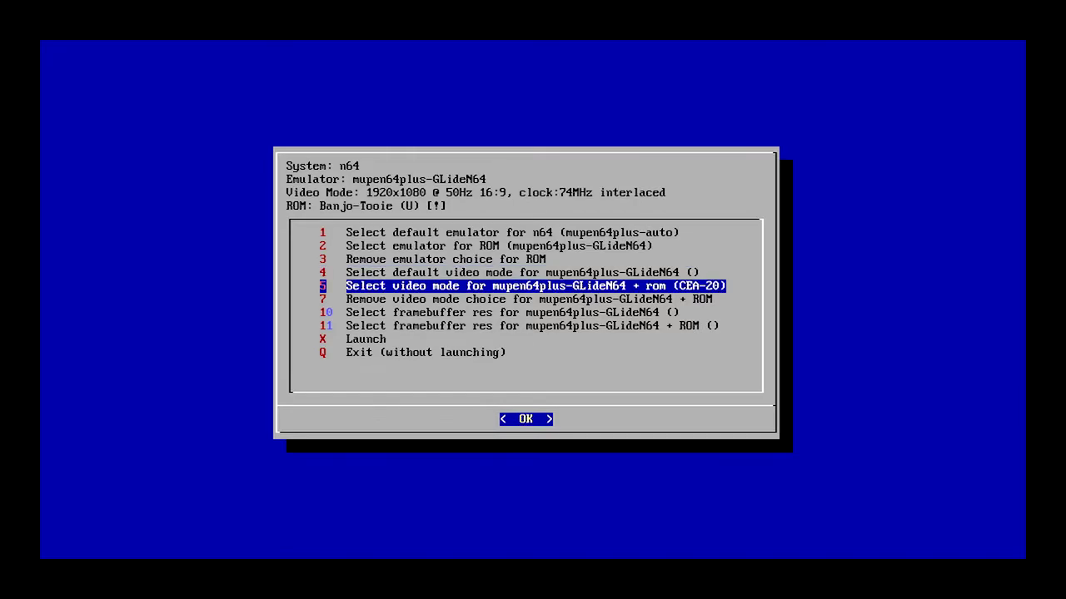
{"action": "key", "text": "Up"}
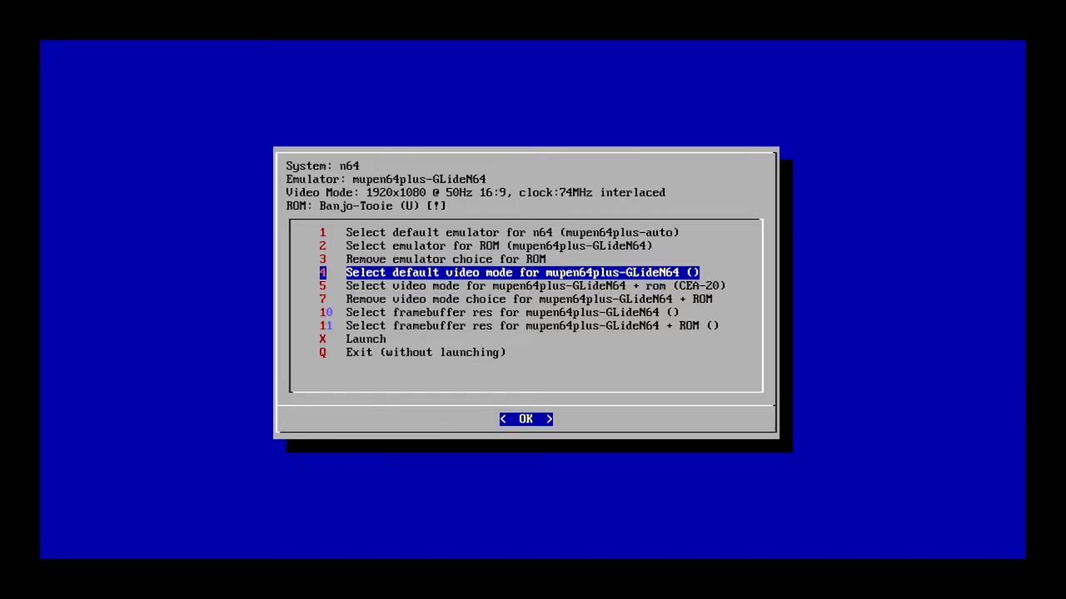
{"action": "key", "text": "Down"}
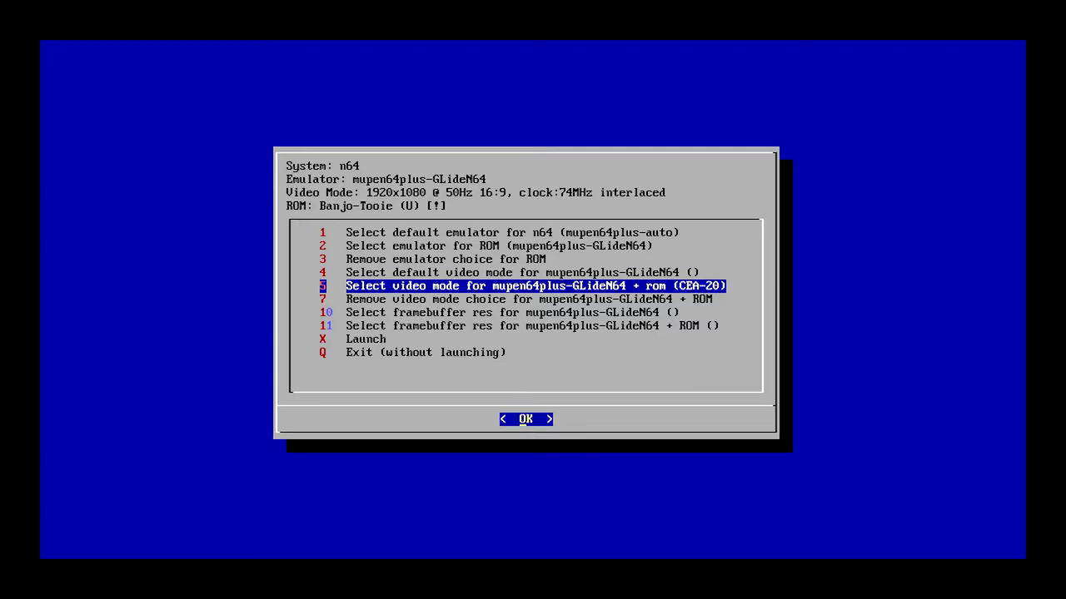
{"action": "key", "text": "Down"}
{"action": "key", "text": "Down"}
{"action": "key", "text": "Down"}
{"action": "key", "text": "Down"}
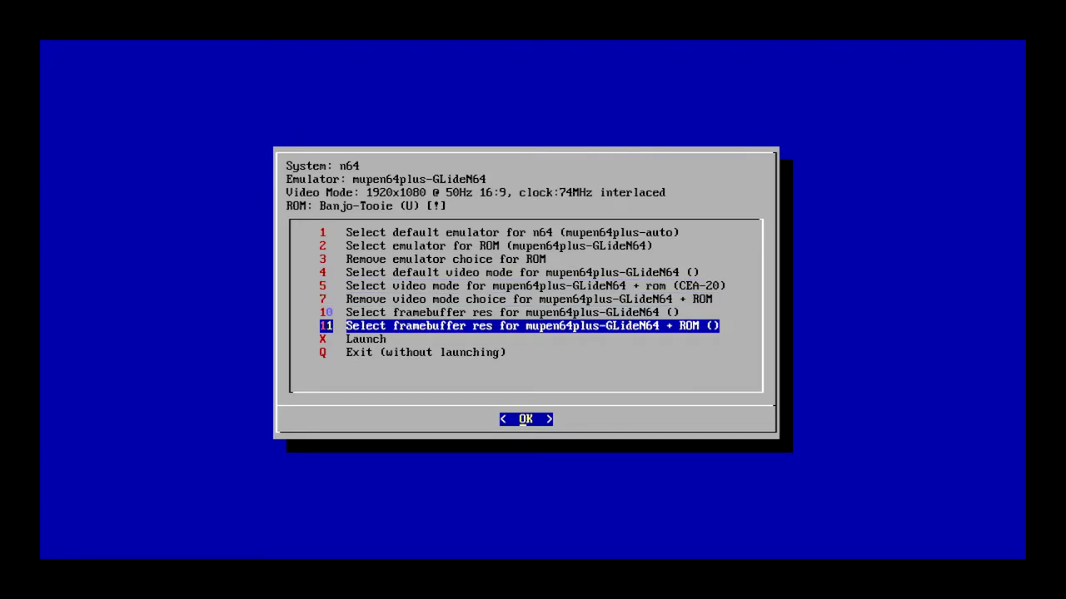
{"action": "key", "text": "Return"}
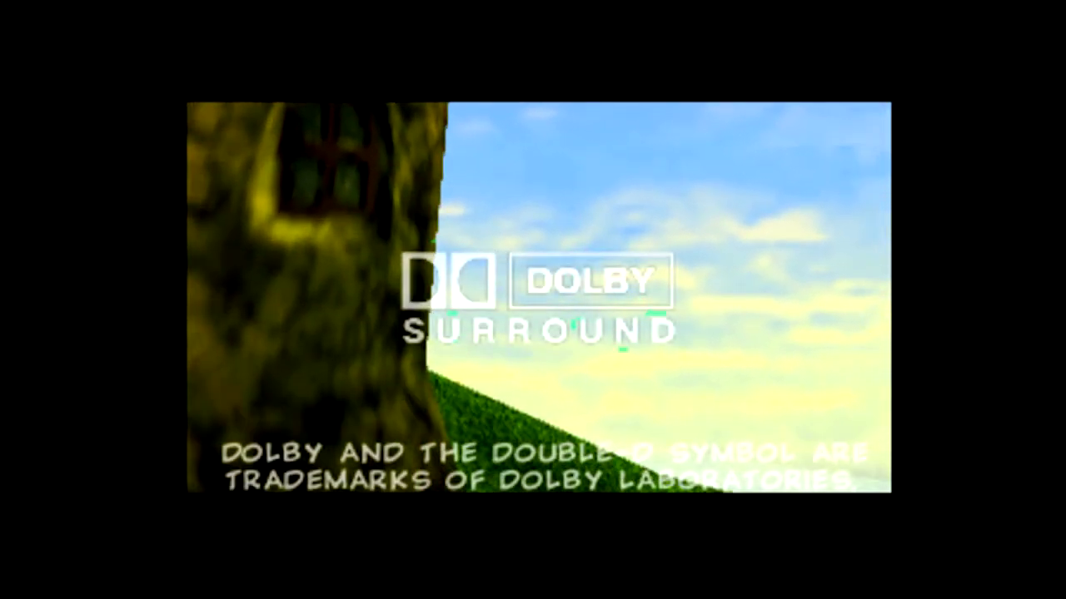
{"action": "key", "text": "Escape"}
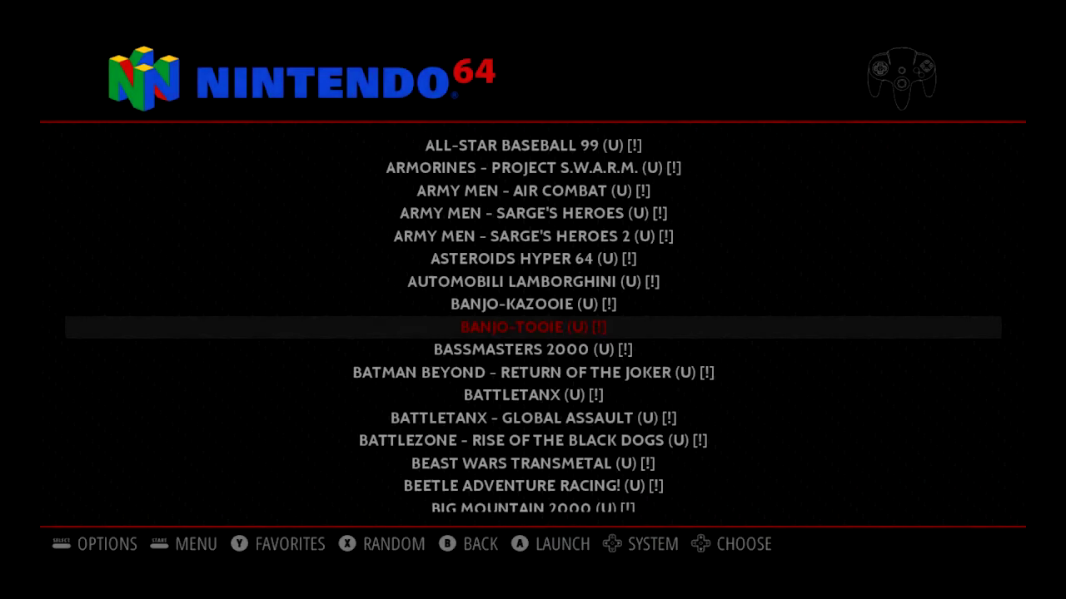
Start Reicast from the Dreamcast game list and open its settings.
{"action": "key", "text": "Escape"}
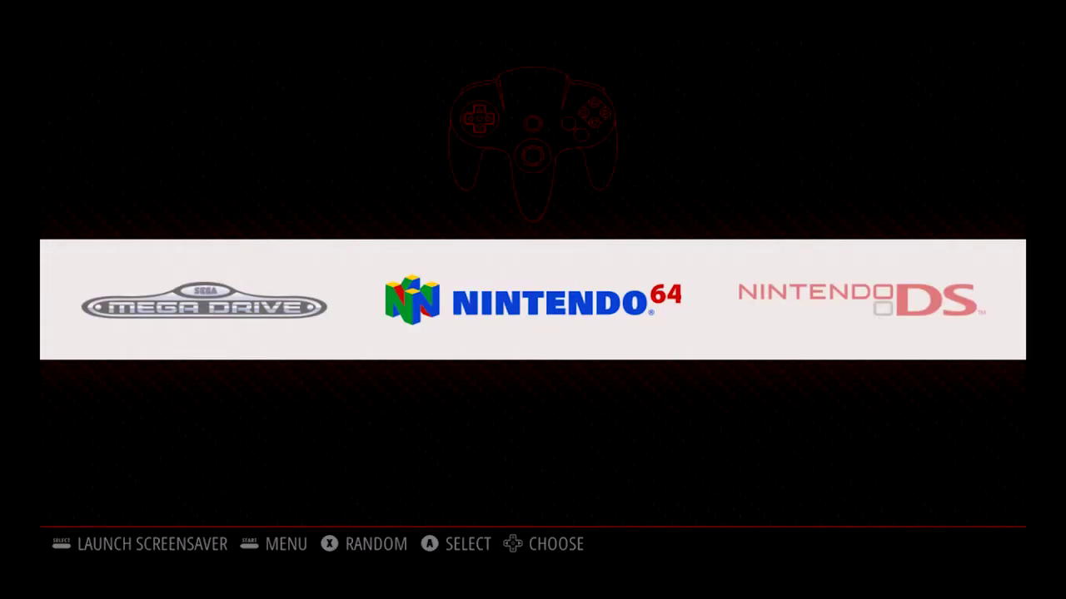
{"action": "key", "text": "Right"}
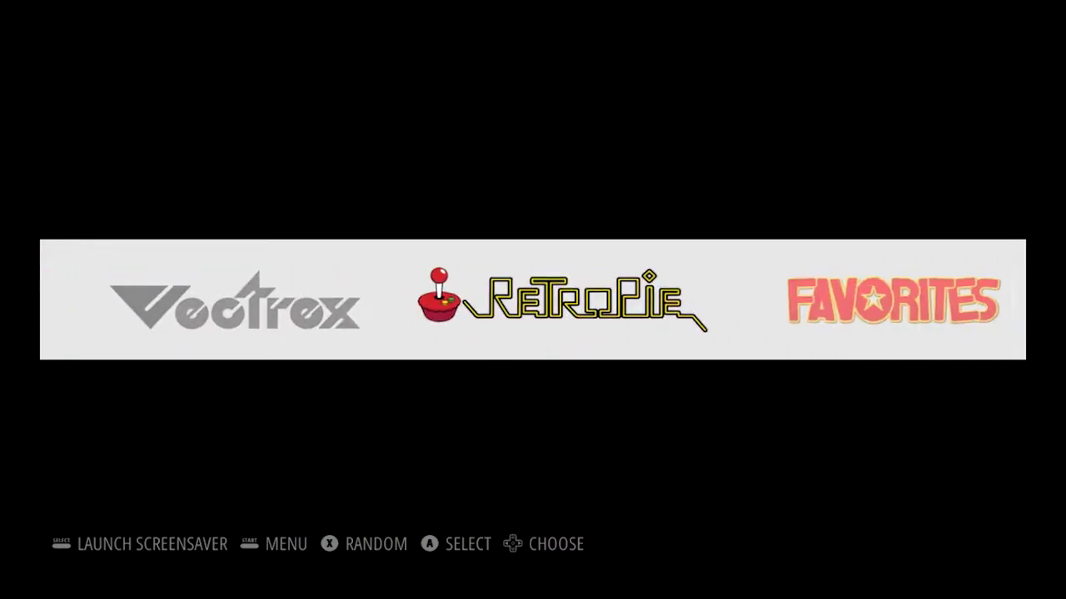
{"action": "key", "text": "Return"}
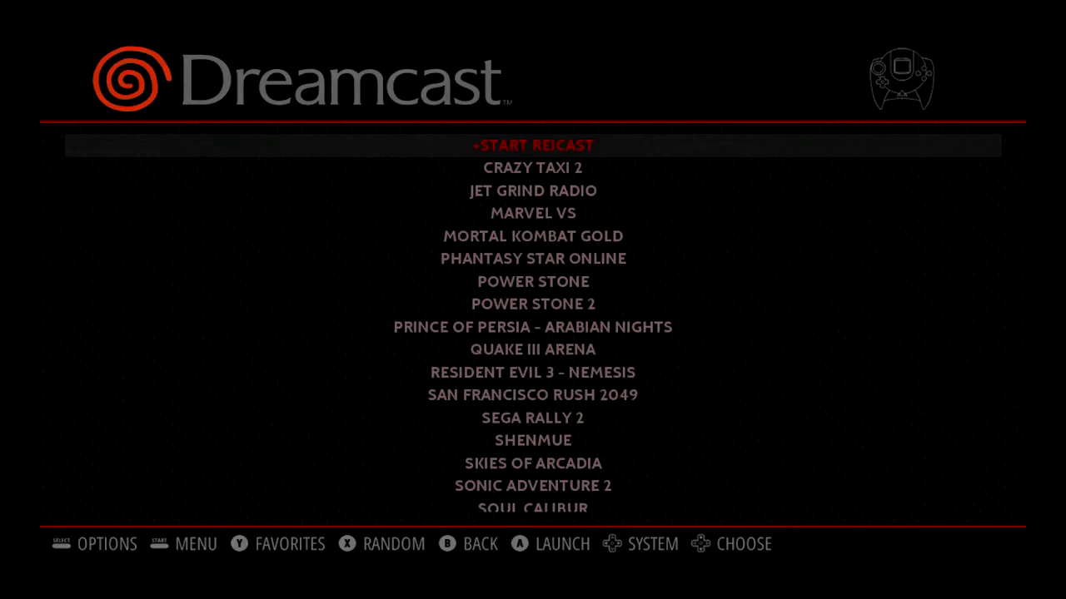
{"action": "key", "text": "Return"}
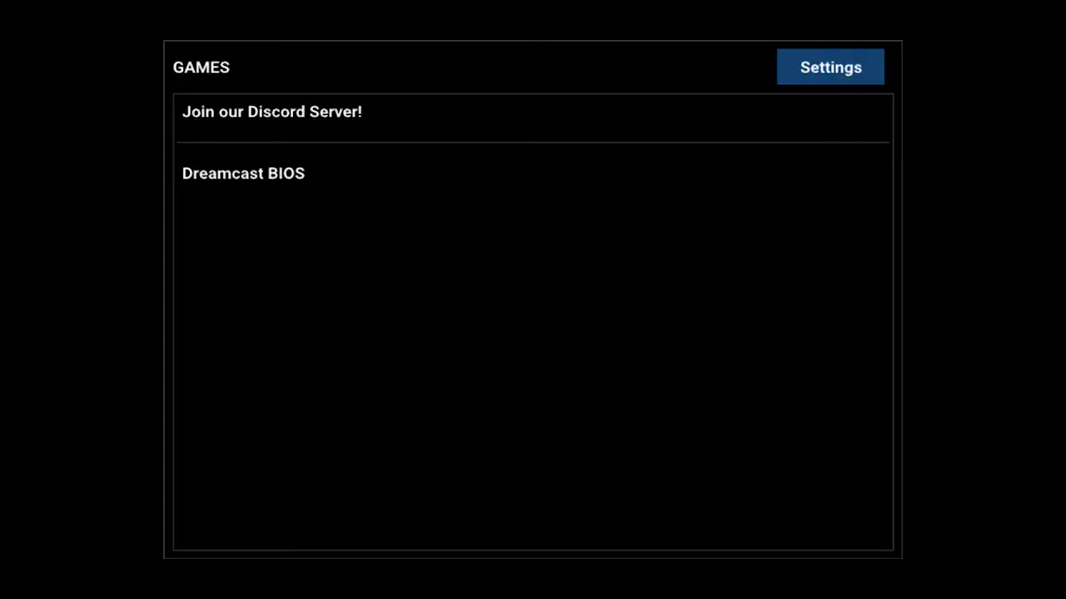
{"action": "key", "text": "Return"}
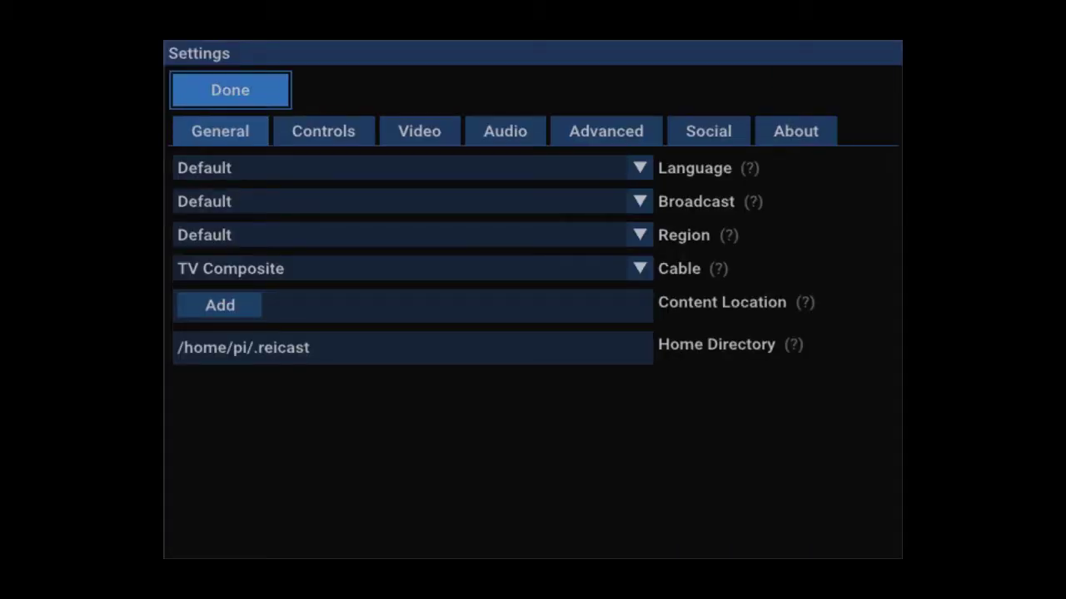
Examine the Dreamcast and physical device assignments in the Reicast controls settings.
{"action": "key", "text": "Down"}
{"action": "key", "text": "Right"}
{"action": "key", "text": "Return"}
{"action": "key", "text": "Down"}
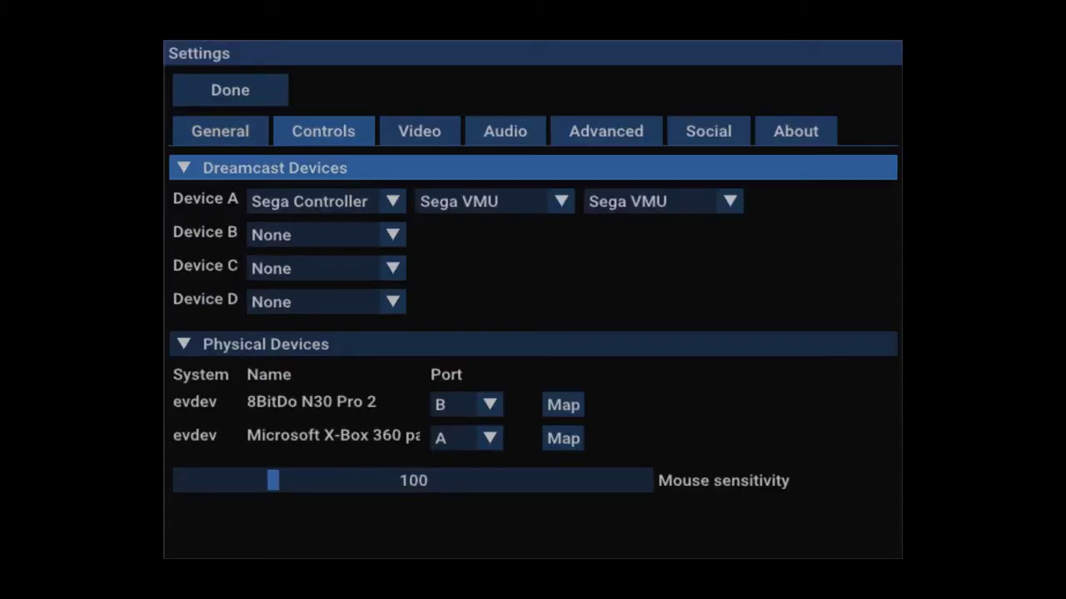
{"action": "key", "text": "Down"}
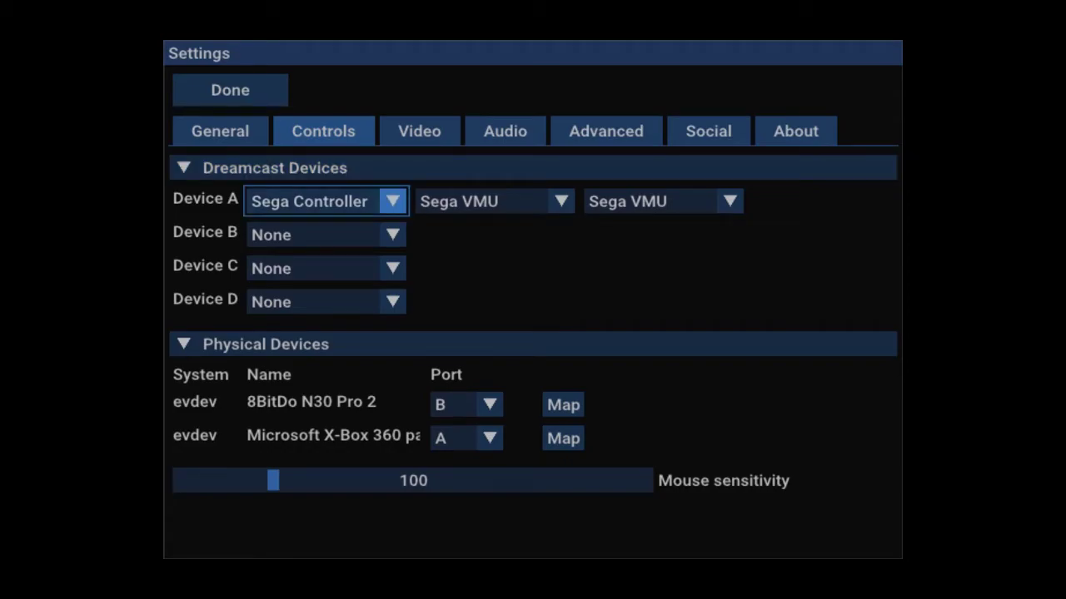
{"action": "key", "text": "Down"}
{"action": "key", "text": "Down"}
{"action": "key", "text": "Down"}
{"action": "key", "text": "Down"}
{"action": "key", "text": "Down"}
{"action": "key", "text": "Down"}
{"action": "key", "text": "Up"}
{"action": "key", "text": "Up"}
{"action": "key", "text": "Up"}
{"action": "key", "text": "Up"}
{"action": "key", "text": "Up"}
{"action": "key", "text": "Up"}
{"action": "key", "text": "Down"}
{"action": "key", "text": "Up"}
{"action": "key", "text": "Return"}
View the button and analog axis mapping of the 8BitDo N30 Pro 2 and close it.
{"action": "key", "text": "Down"}
{"action": "key", "text": "Up"}
{"action": "key", "text": "Return"}
{"action": "key", "text": "Down"}
{"action": "key", "text": "Down"}
{"action": "key", "text": "Down"}
{"action": "key", "text": "Down"}
{"action": "key", "text": "Down"}
{"action": "key", "text": "Right"}
{"action": "key", "text": "Return"}
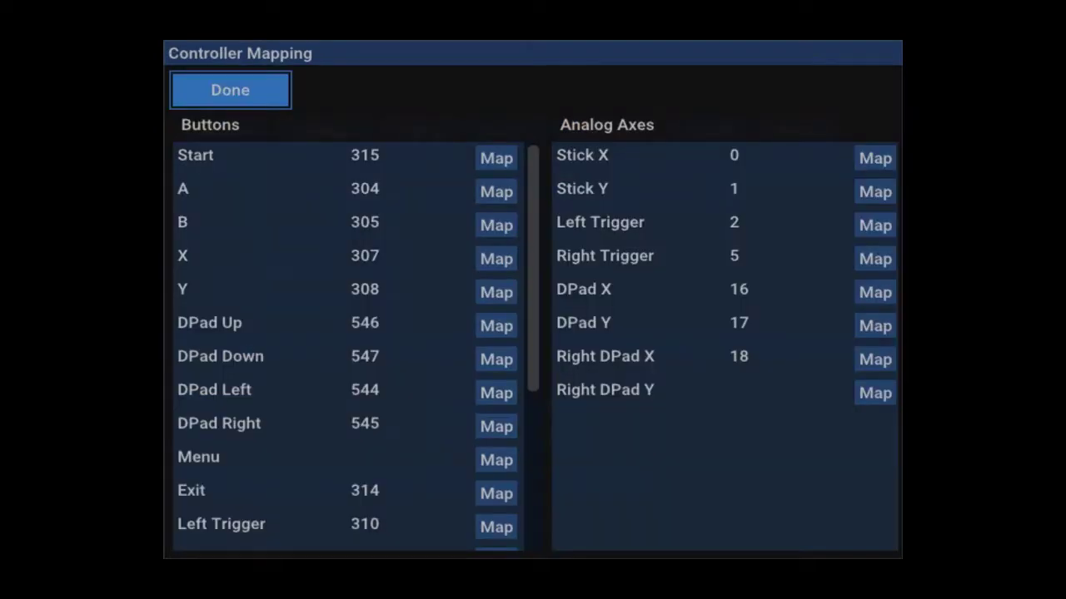
{"action": "key", "text": "Return"}
View the controller mapping of the Microsoft X-Box 360 pad and close it.
{"action": "key", "text": "Down"}
{"action": "key", "text": "Left"}
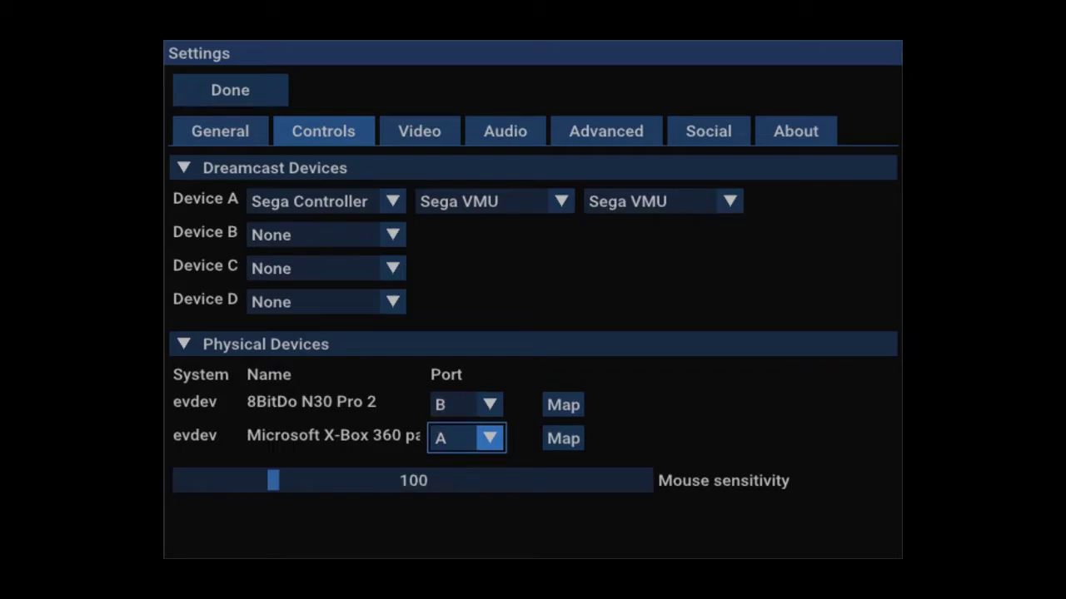
{"action": "key", "text": "Right"}
{"action": "key", "text": "Return"}
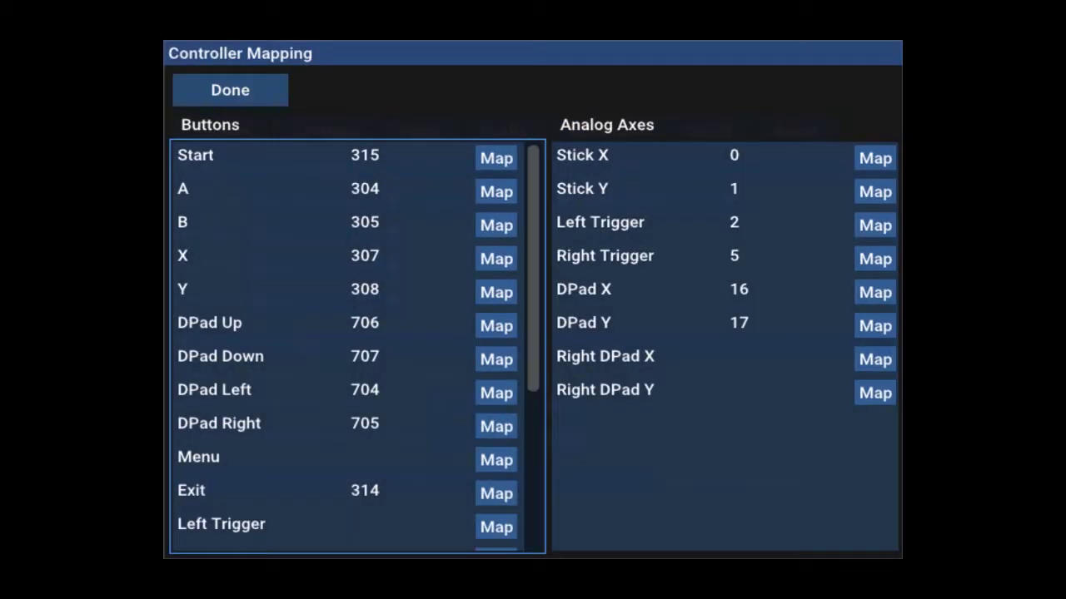
{"action": "key", "text": "Up"}
{"action": "key", "text": "Return"}
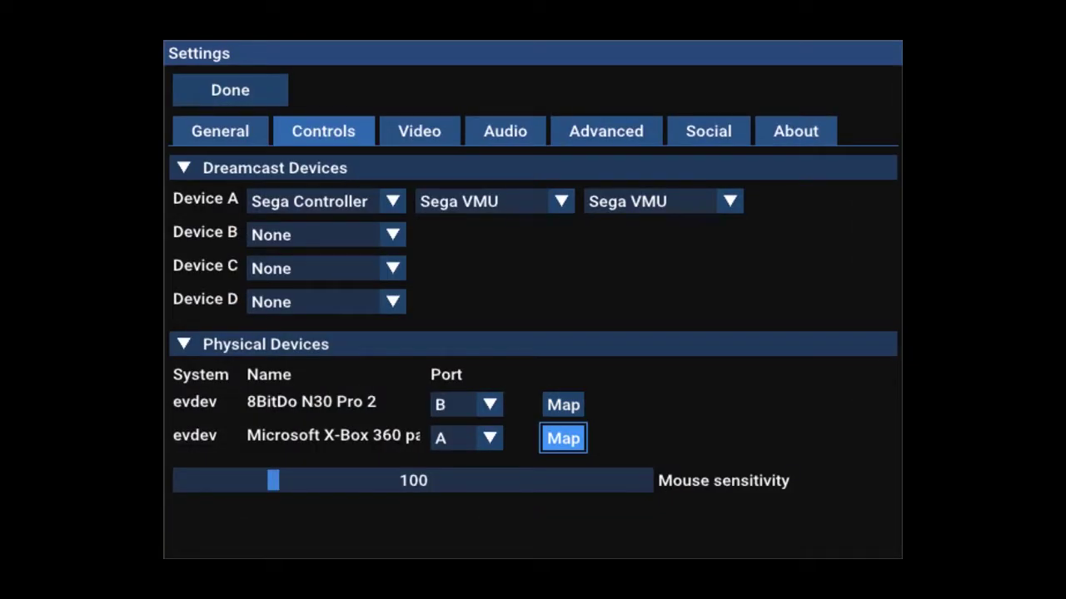
Close the Reicast settings and exit to the Dreamcast game list.
{"action": "key", "text": "Up"}
{"action": "key", "text": "Up"}
{"action": "key", "text": "Up"}
{"action": "key", "text": "Up"}
{"action": "key", "text": "Up"}
{"action": "key", "text": "Up"}
{"action": "key", "text": "Up"}
{"action": "key", "text": "Up"}
{"action": "key", "text": "Up"}
{"action": "key", "text": "Return"}
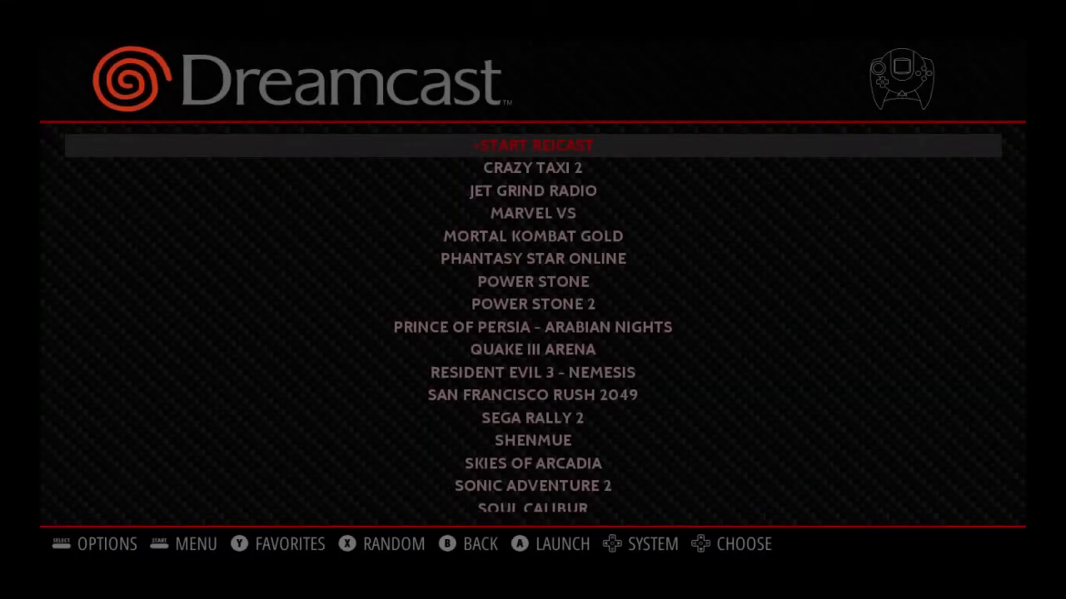
Start a Dreamcast game from the Dreamcast game list and exit it.
{"action": "key", "text": "Down"}
{"action": "key", "text": "Escape"}
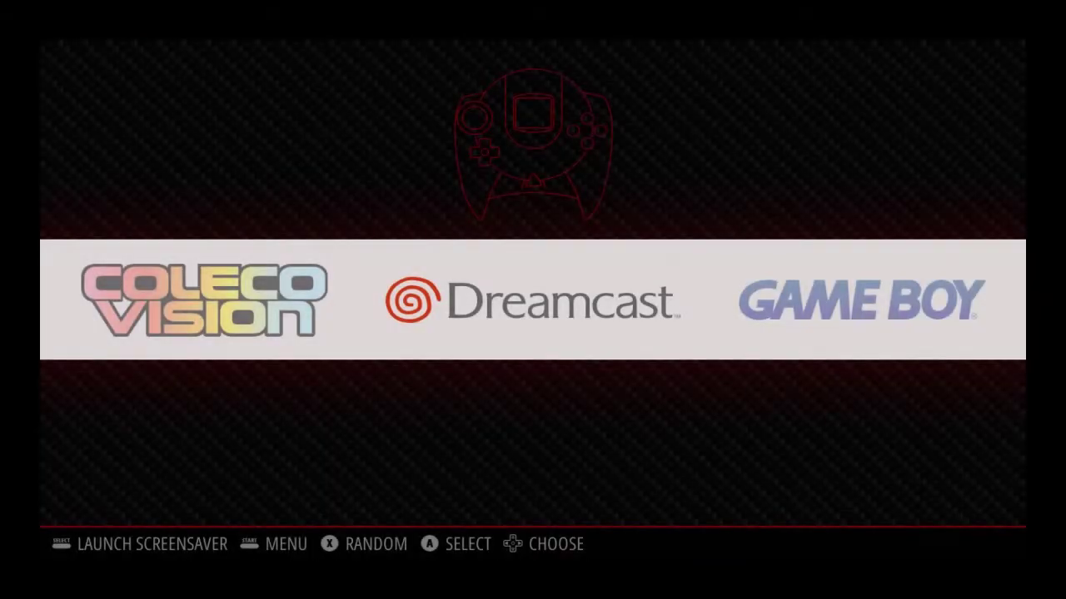
{"action": "key", "text": "Return"}
{"action": "key", "text": "Return"}
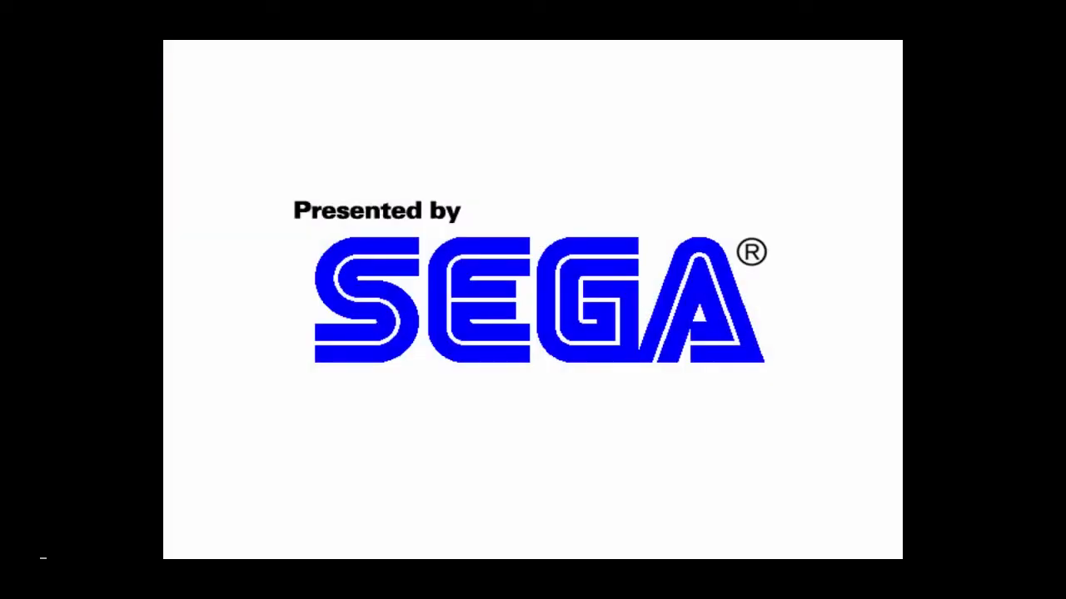
{"action": "key", "text": "Escape"}
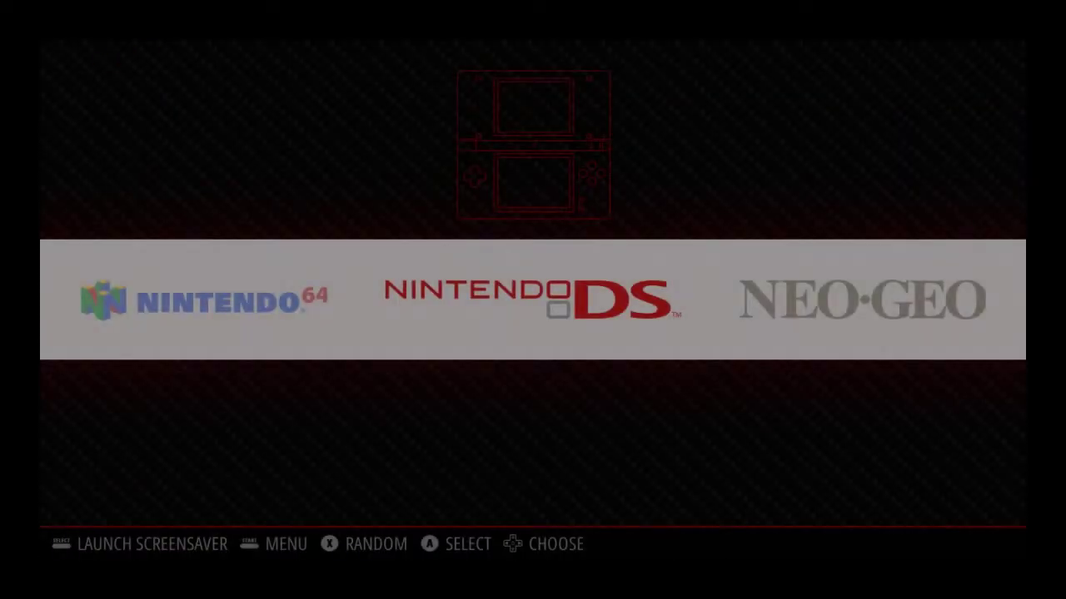
Start 0057 - Pokemon Dash (J)(Squirrels) from the Nintendo DS game list.
{"action": "key", "text": "Return"}
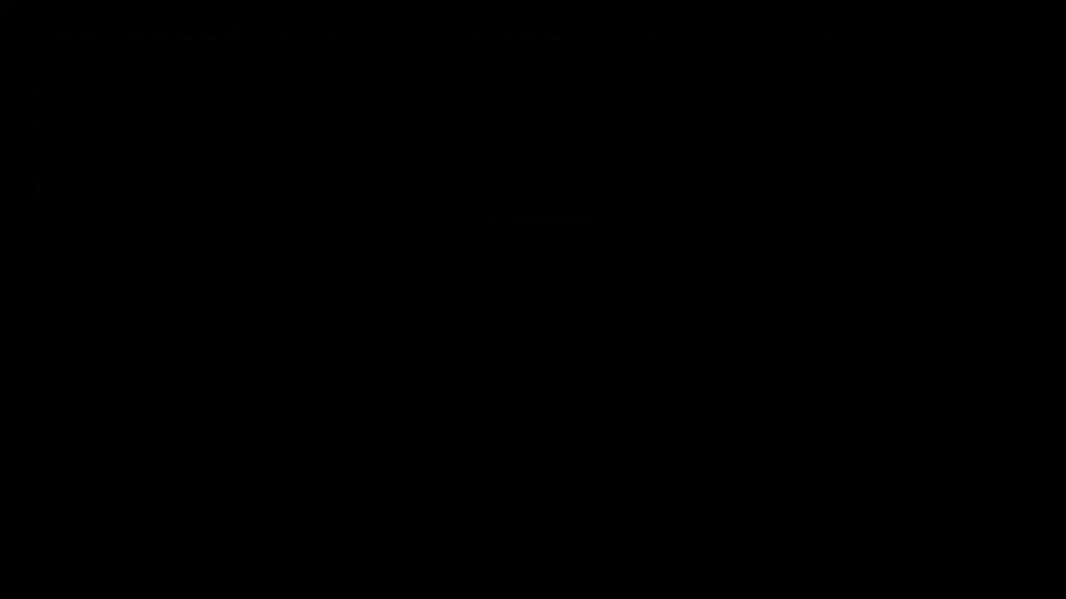
{"action": "key", "text": "Down"}
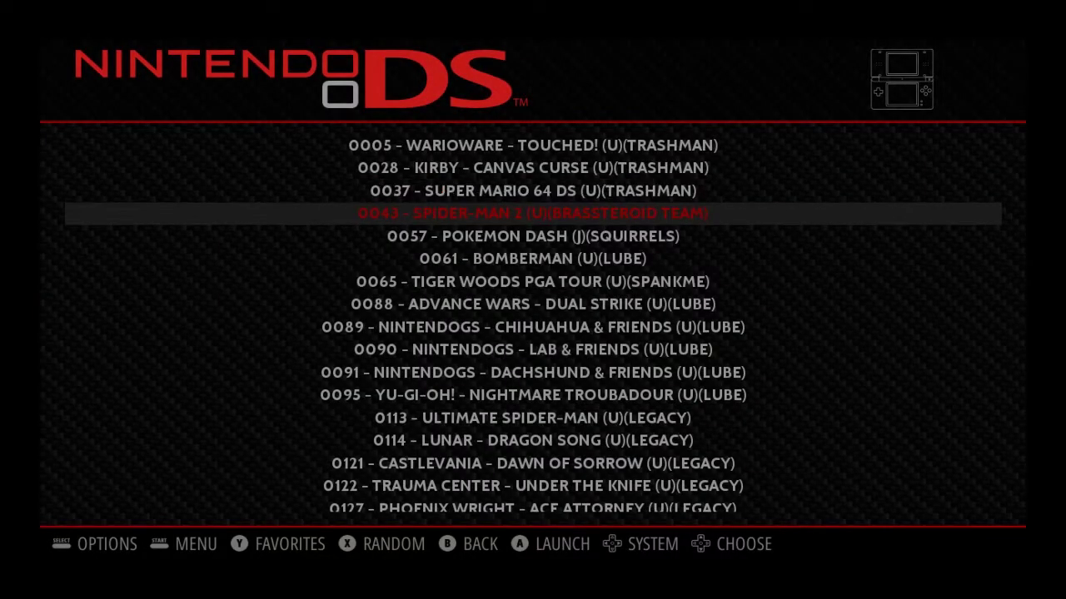
{"action": "key", "text": "Down"}
{"action": "key", "text": "Return"}
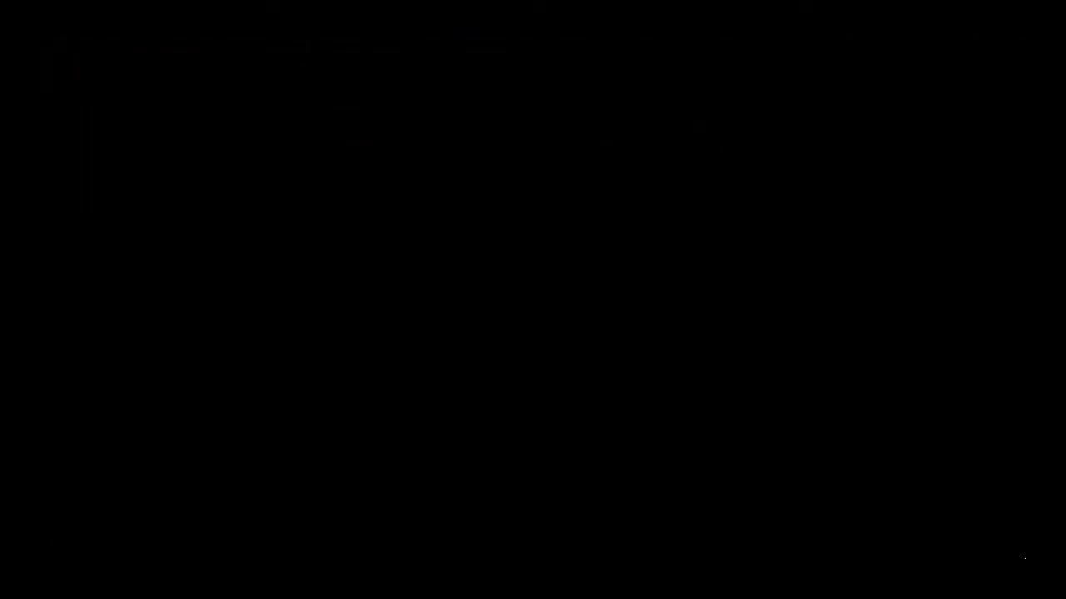
Restore the default controls in DraStic's control configuration, and exit Pokemon Dash after returning to it.
{"action": "key", "text": "Down"}
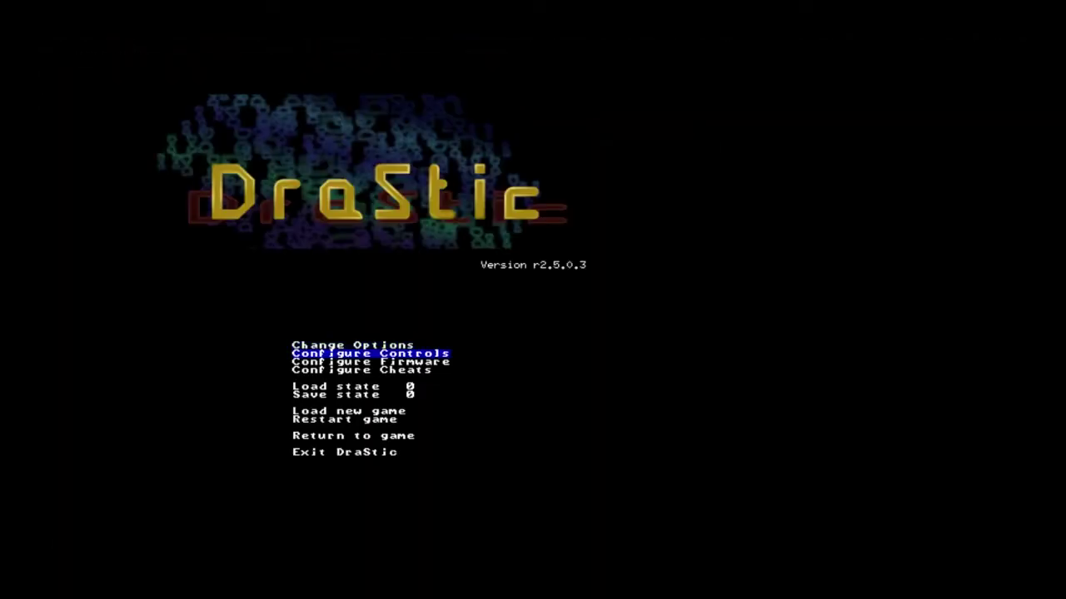
{"action": "key", "text": "Up"}
{"action": "key", "text": "Return"}
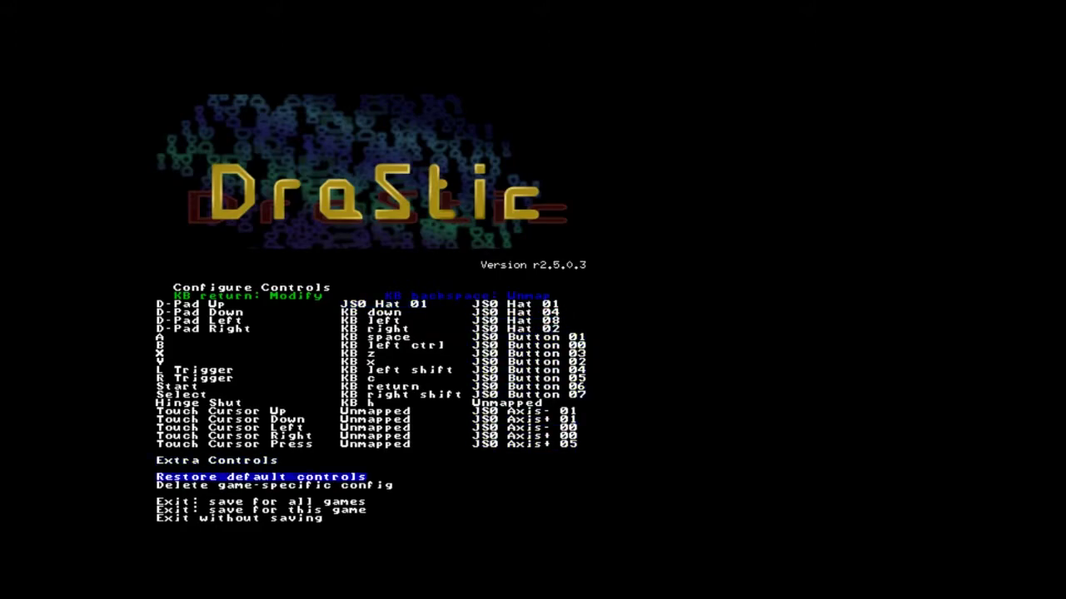
{"action": "key", "text": "Return"}
{"action": "key", "text": "Escape"}
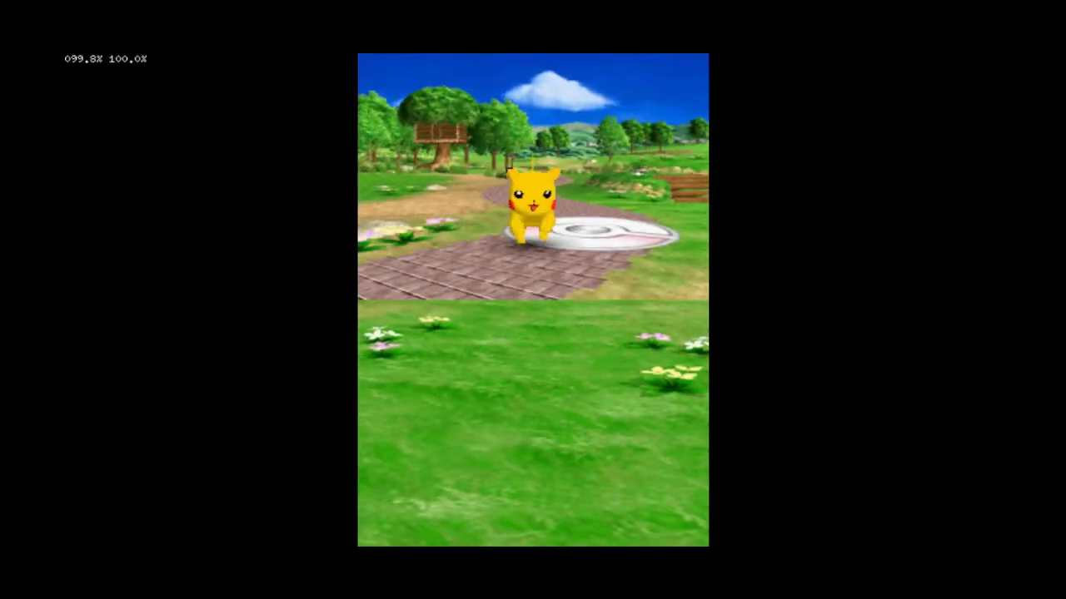
{"action": "key", "text": "Escape"}
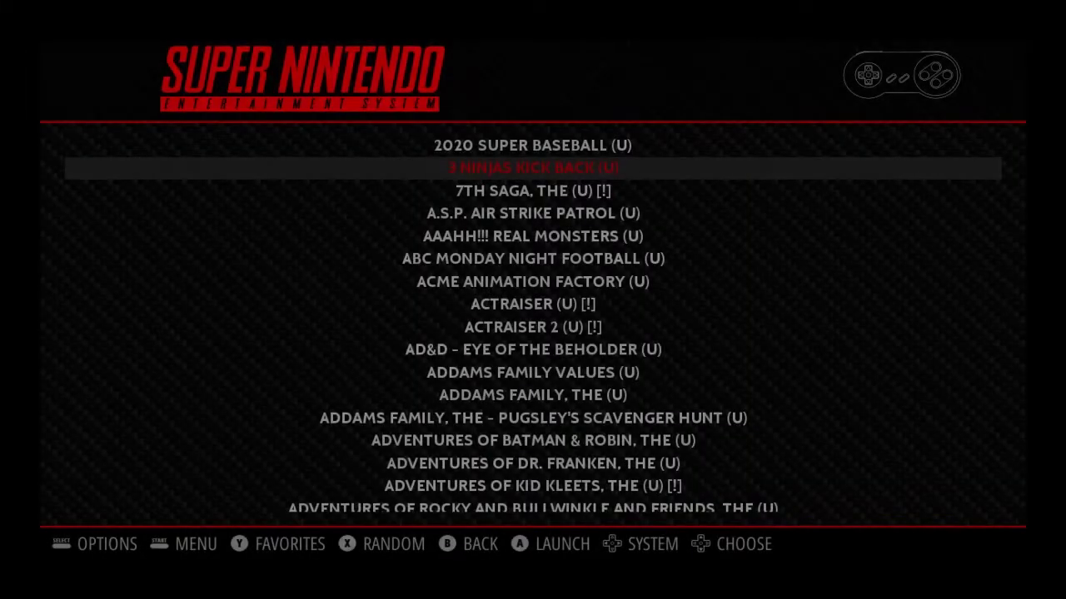
Start a game that runs in RetroArch and open its quick menu.
{"action": "key", "text": "Return"}
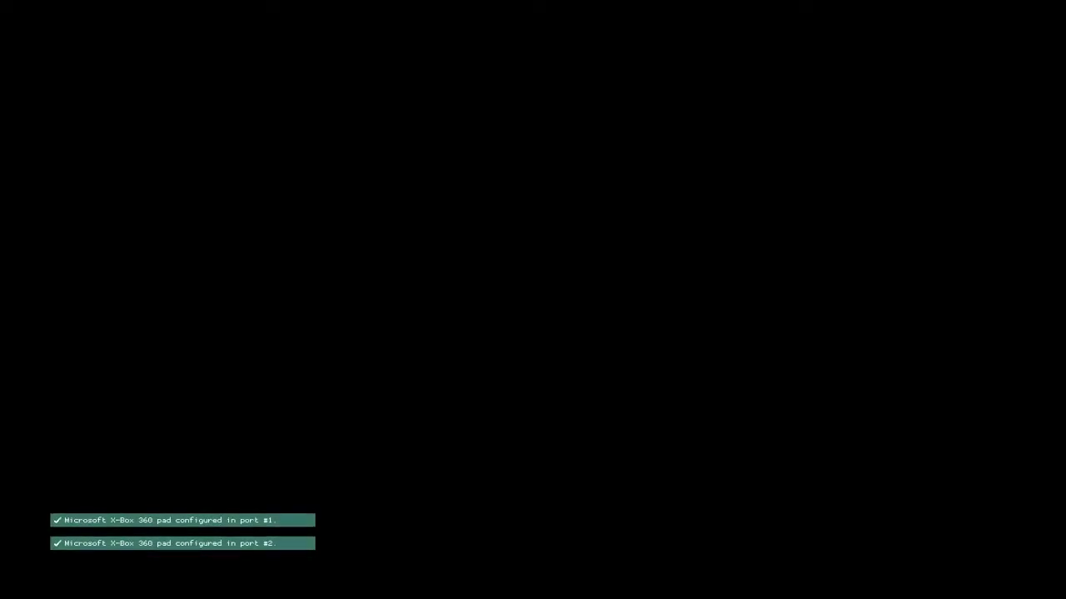
{"action": "key", "text": "F1"}
{"action": "key", "text": "Down"}
{"action": "key", "text": "Down"}
{"action": "key", "text": "Down"}
{"action": "key", "text": "Down"}
{"action": "key", "text": "Down"}
{"action": "key", "text": "Down"}
{"action": "key", "text": "Down"}
{"action": "key", "text": "Down"}
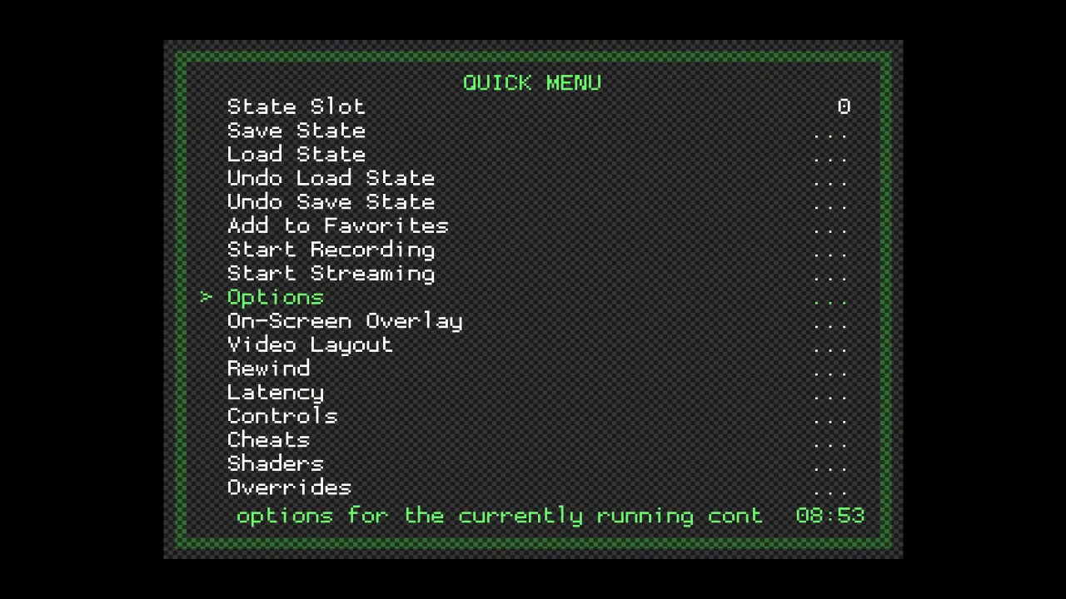
Leave the quick menu and open the RetroArch settings list.
{"action": "key", "text": "BackSpace"}
{"action": "key", "text": "Down"}
{"action": "key", "text": "Down"}
{"action": "key", "text": "Down"}
{"action": "key", "text": "Down"}
{"action": "key", "text": "Down"}
{"action": "key", "text": "Down"}
{"action": "key", "text": "Return"}
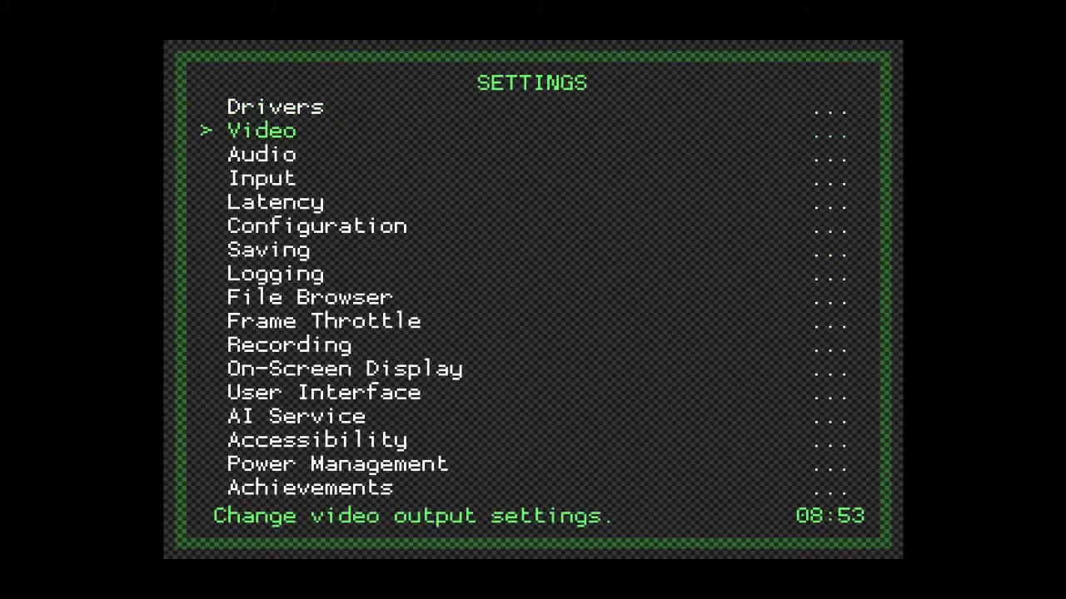
Bind the Fast-Forward Toggle hotkey to controller button 7 in RetroArch's input settings, and return to the settings list.
{"action": "key", "text": "Down"}
{"action": "key", "text": "Return"}
{"action": "key", "text": "Down"}
{"action": "key", "text": "Down"}
{"action": "key", "text": "Down"}
{"action": "key", "text": "Down"}
{"action": "key", "text": "Down"}
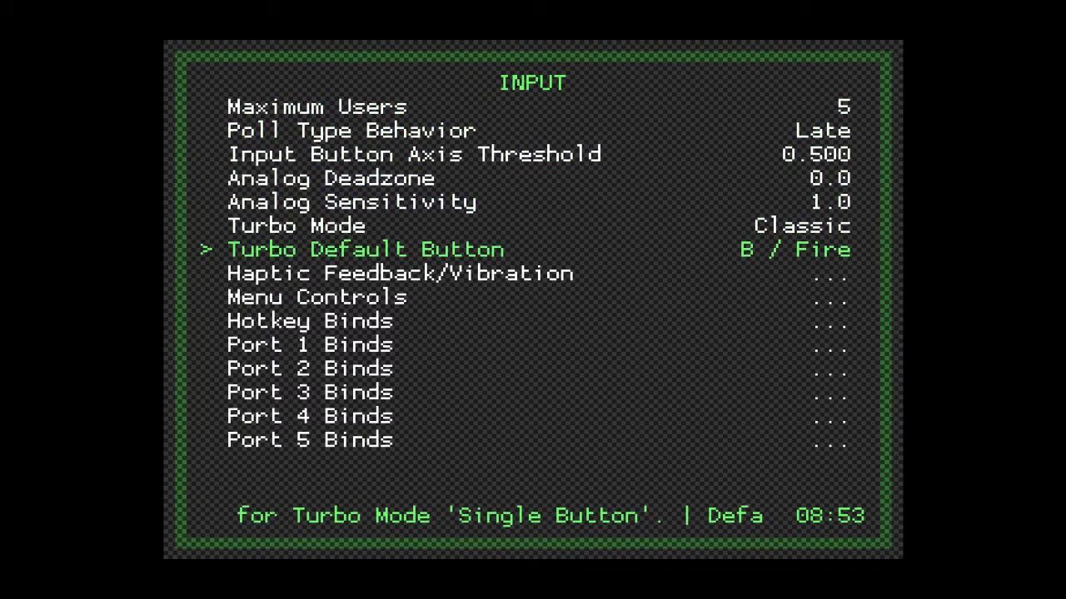
{"action": "key", "text": "Down"}
{"action": "key", "text": "Down"}
{"action": "key", "text": "Down"}
{"action": "key", "text": "Return"}
{"action": "key", "text": "Down"}
{"action": "key", "text": "Return"}
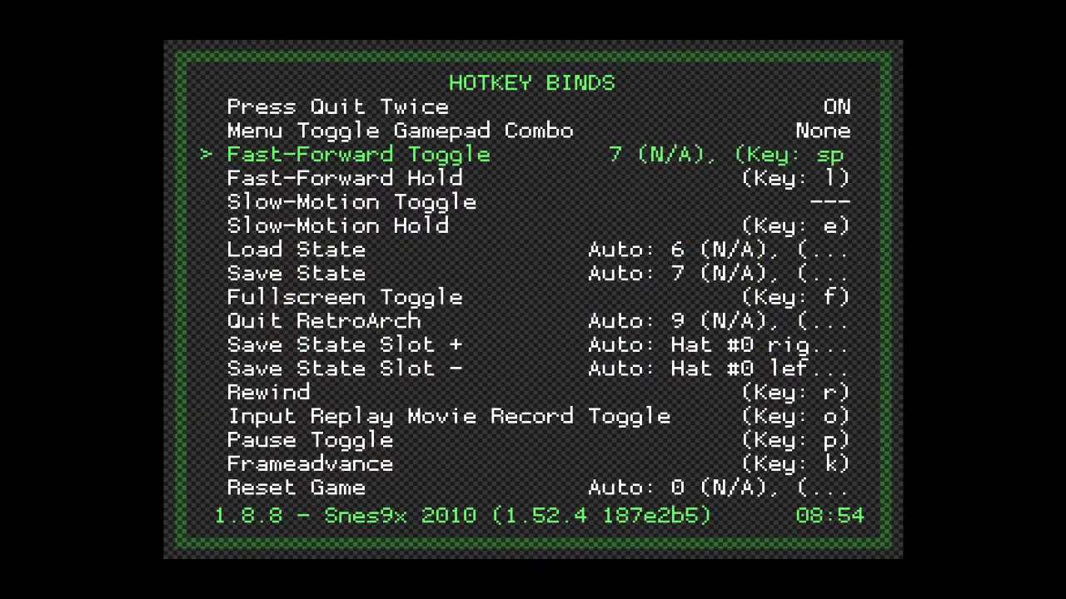
{"action": "key", "text": "BackSpace"}
Open the Configuration settings, and go back to the running game's player selection.
{"action": "key", "text": "BackSpace"}
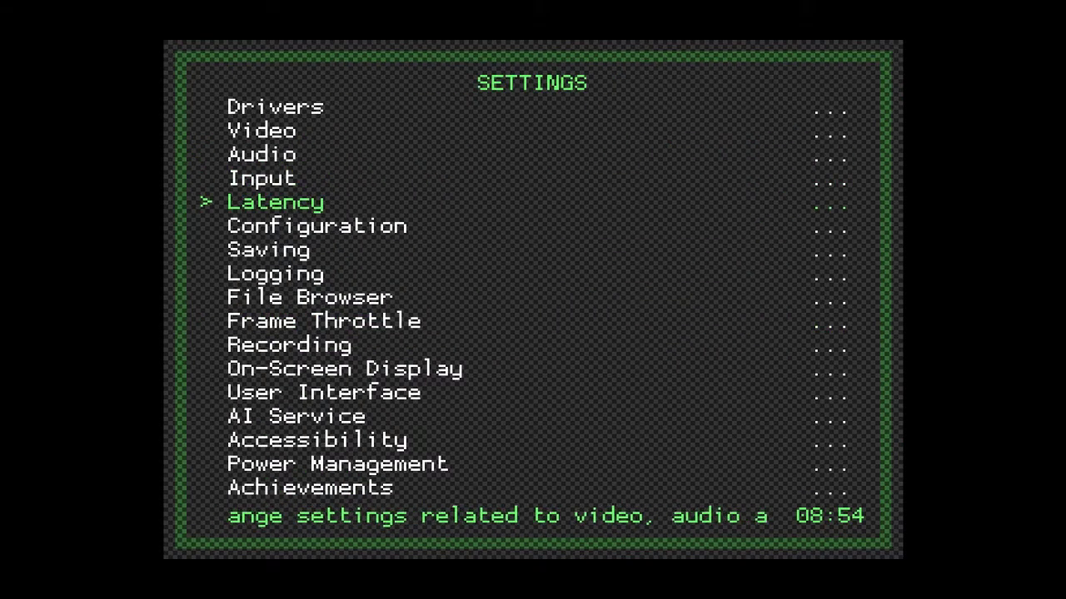
{"action": "key", "text": "Down"}
{"action": "key", "text": "Return"}
{"action": "key", "text": "BackSpace"}
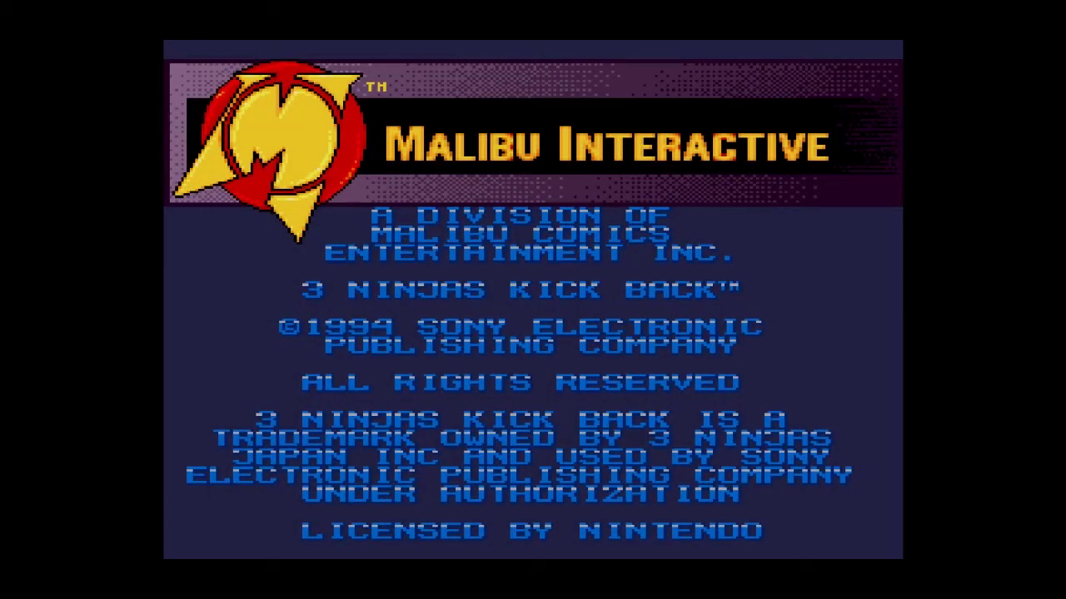
{"action": "key", "text": "Return"}
Start the first level as Colt and try out the save state and fast-forward hotkeys.
{"action": "key", "text": "Return"}
{"action": "key", "text": "Return"}
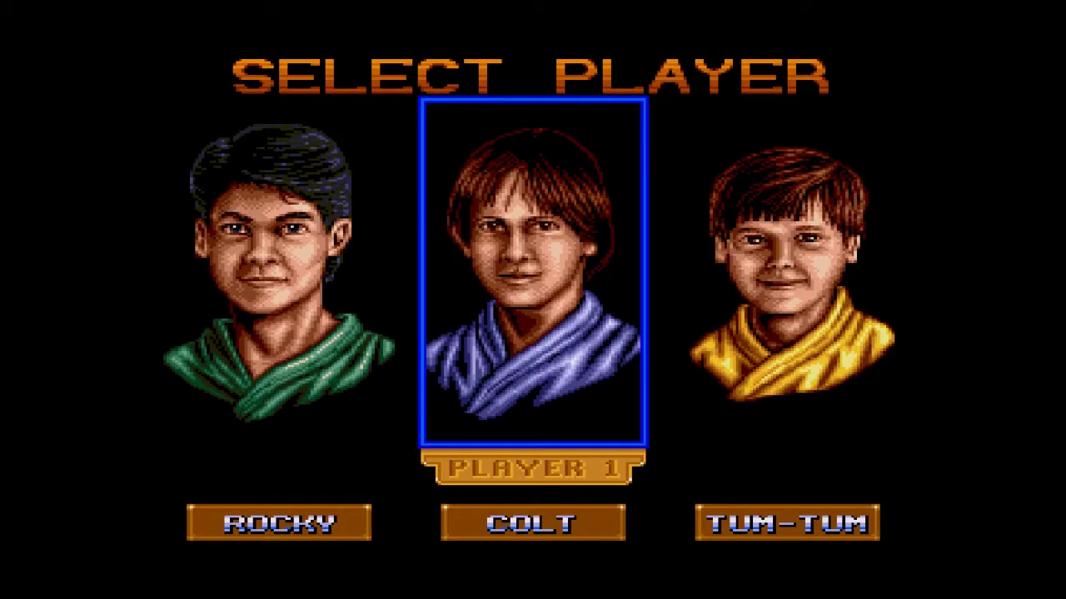
{"action": "key", "text": "Return"}
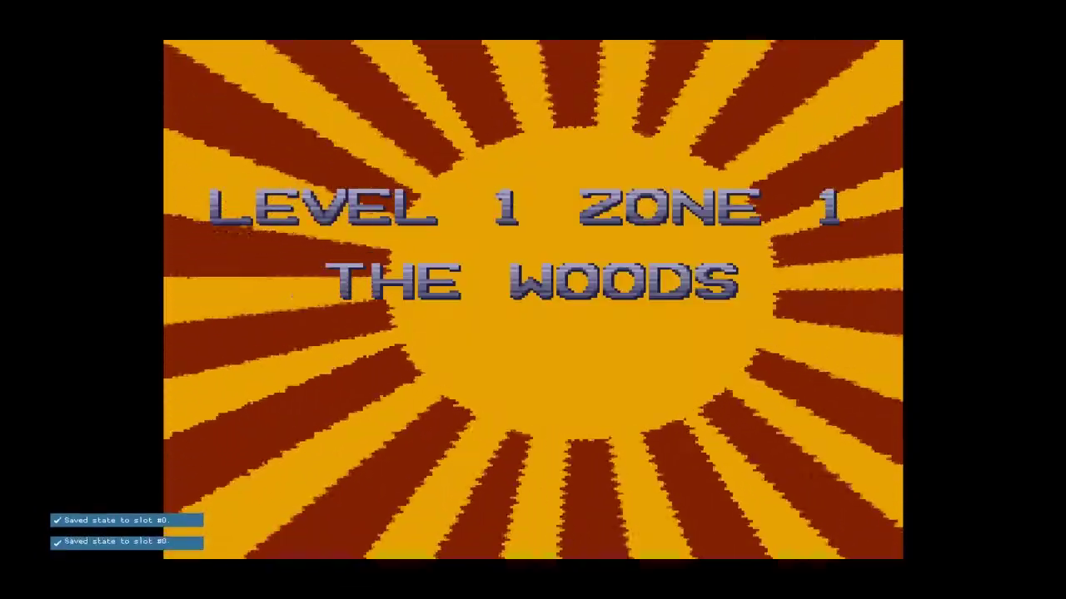
{"action": "key", "text": "F2"}
{"action": "key", "text": "space"}
{"action": "key", "text": "Right"}
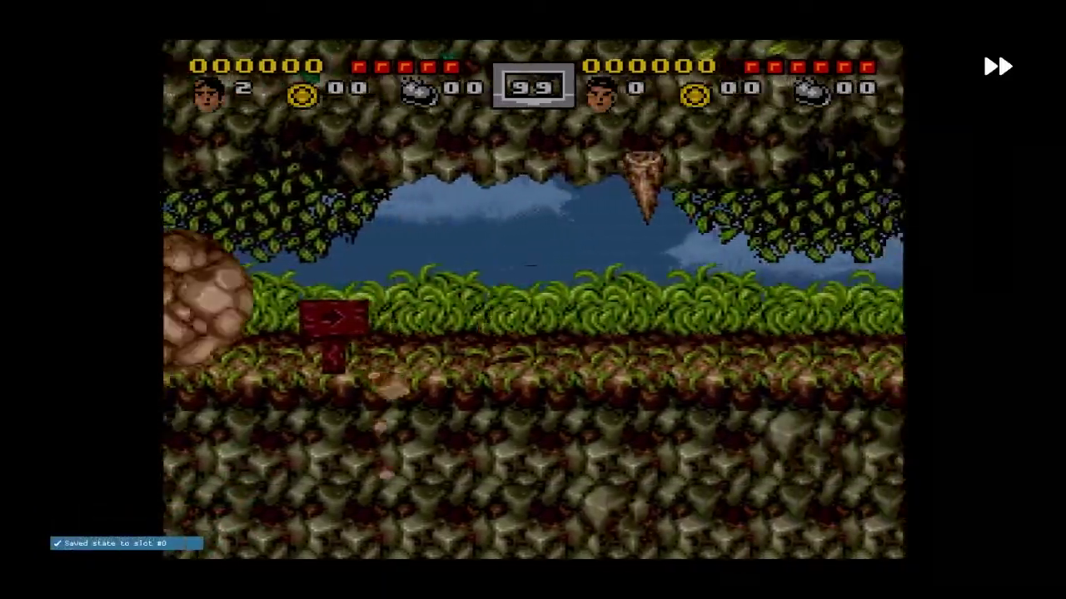
{"action": "key", "text": "Right"}
{"action": "key", "text": "z"}
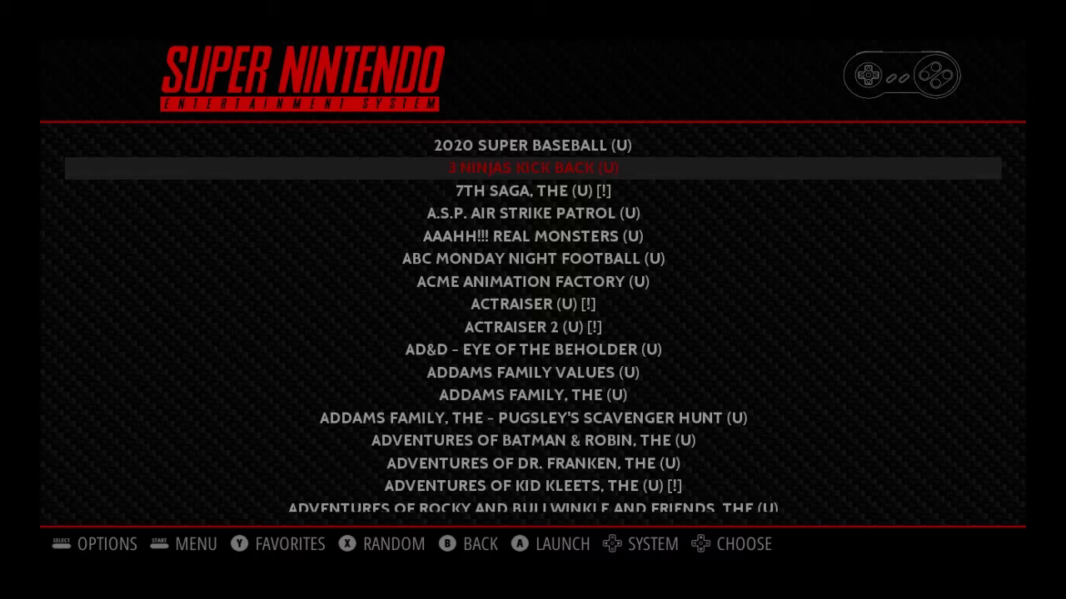
Launch 2020 Super Baseball (U) from the Super Nintendo game list and open RetroArch's quick menu.
{"action": "key", "text": "Up"}
{"action": "key", "text": "Return"}
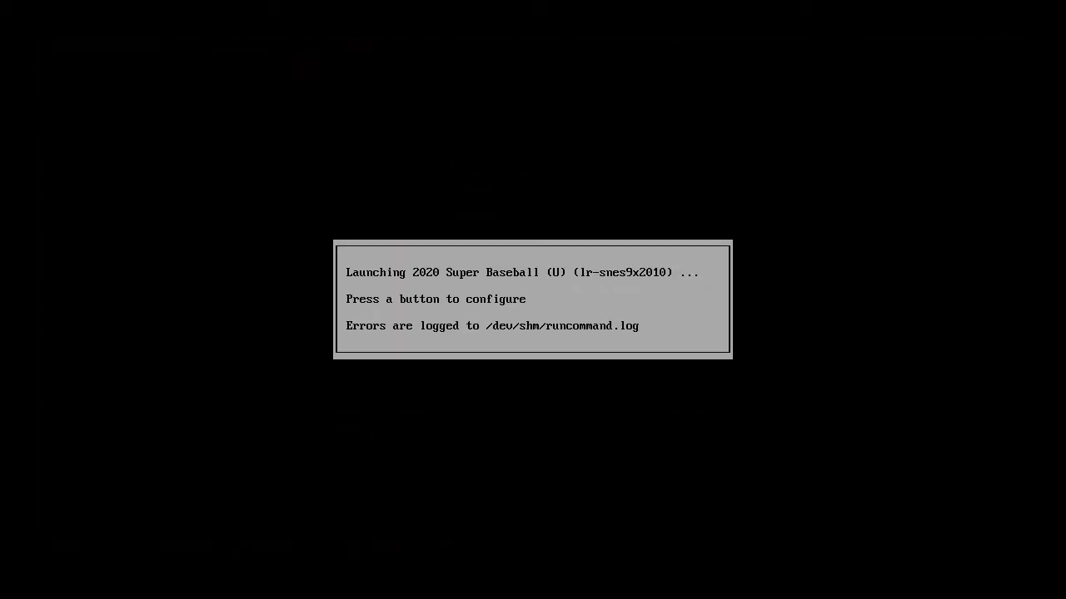
{"action": "key", "text": "F1"}
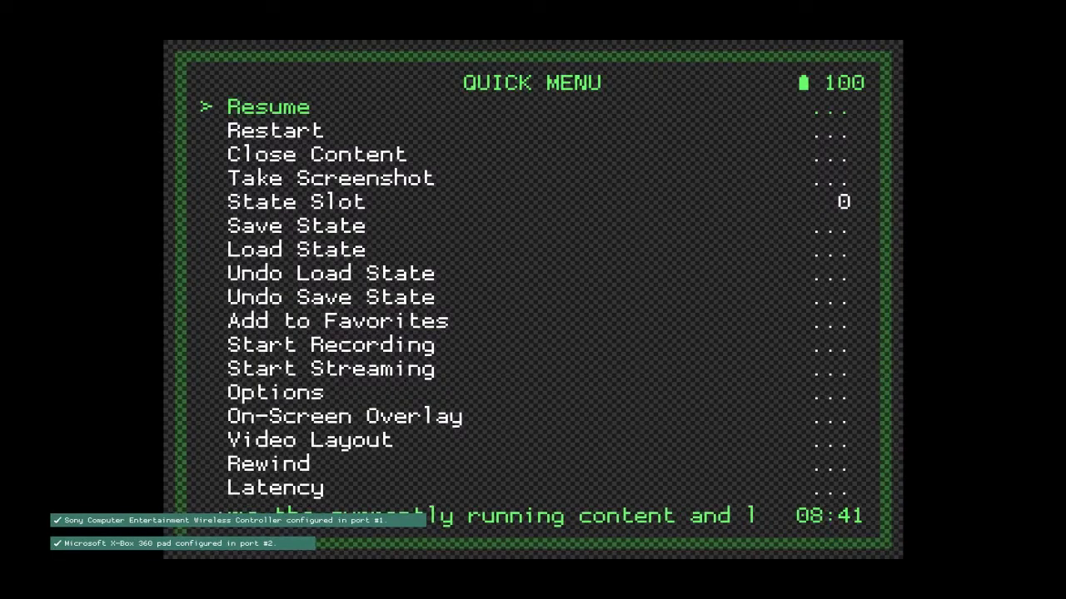
Open the Shaders settings for the running game from the quick menu.
{"action": "key", "text": "Down"}
{"action": "key", "text": "Down"}
{"action": "key", "text": "Down"}
{"action": "key", "text": "Down"}
{"action": "key", "text": "Down"}
{"action": "key", "text": "Down"}
{"action": "key", "text": "Down"}
{"action": "key", "text": "Down"}
{"action": "key", "text": "Down"}
{"action": "key", "text": "Down"}
{"action": "key", "text": "Down"}
{"action": "key", "text": "Down"}
{"action": "key", "text": "Down"}
{"action": "key", "text": "Down"}
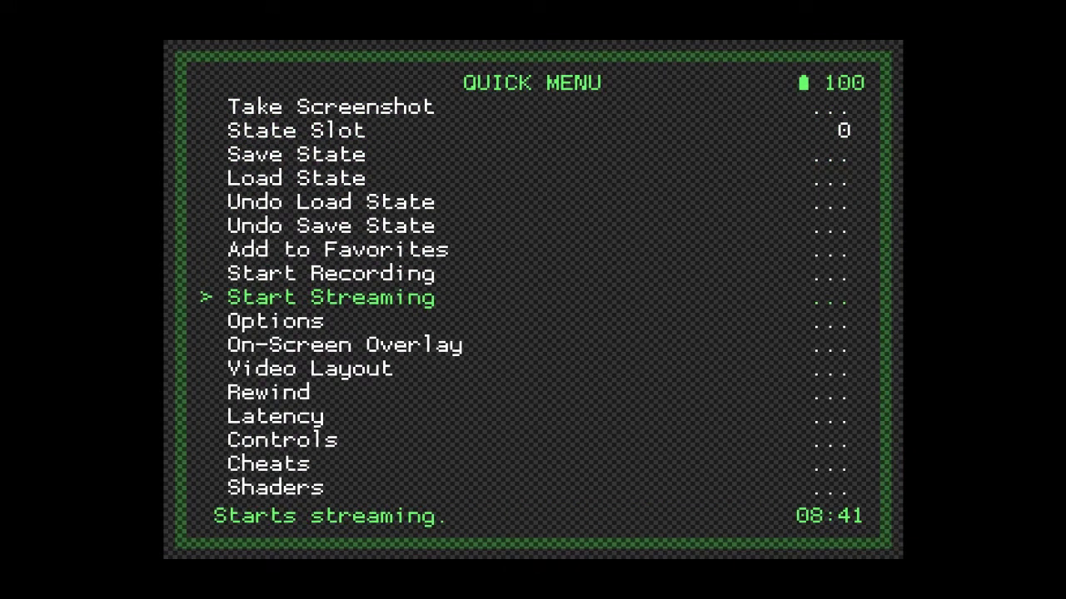
{"action": "key", "text": "Down"}
{"action": "key", "text": "Down"}
{"action": "key", "text": "Down"}
{"action": "key", "text": "Down"}
{"action": "key", "text": "Down"}
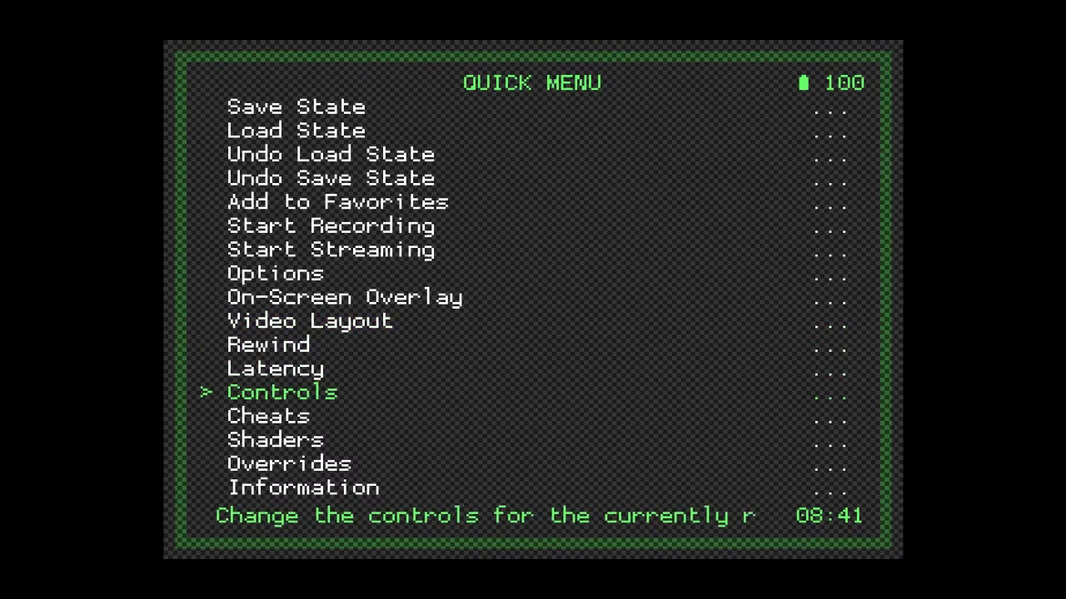
{"action": "key", "text": "Return"}
{"action": "key", "text": "Return"}
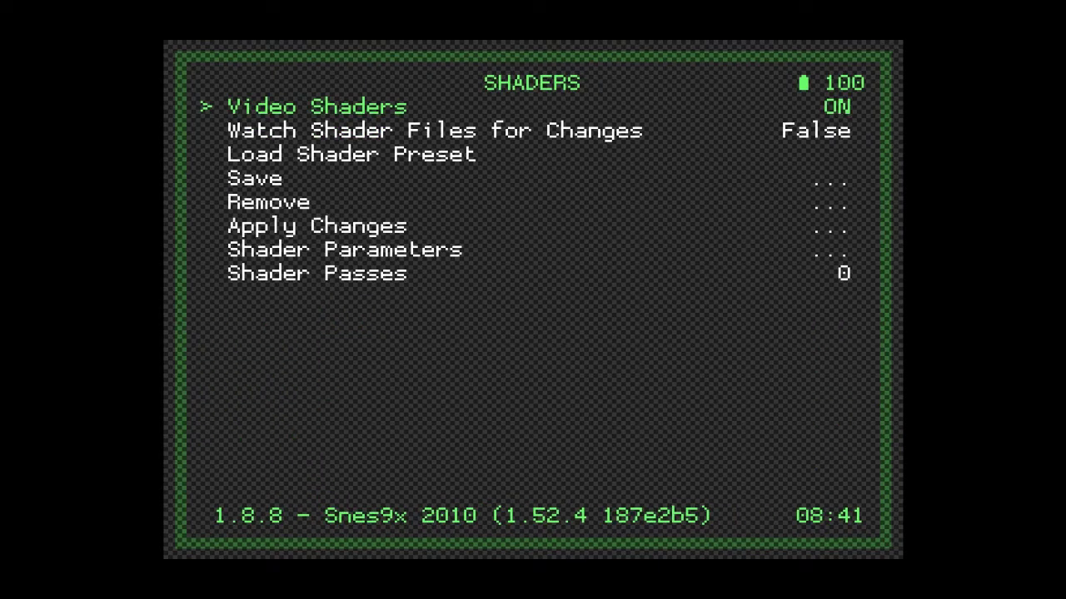
Examine the available video shader presets, including the barrel-distortion and crt-pi ones.
{"action": "key", "text": "Down"}
{"action": "key", "text": "Up"}
{"action": "key", "text": "Down"}
{"action": "key", "text": "Down"}
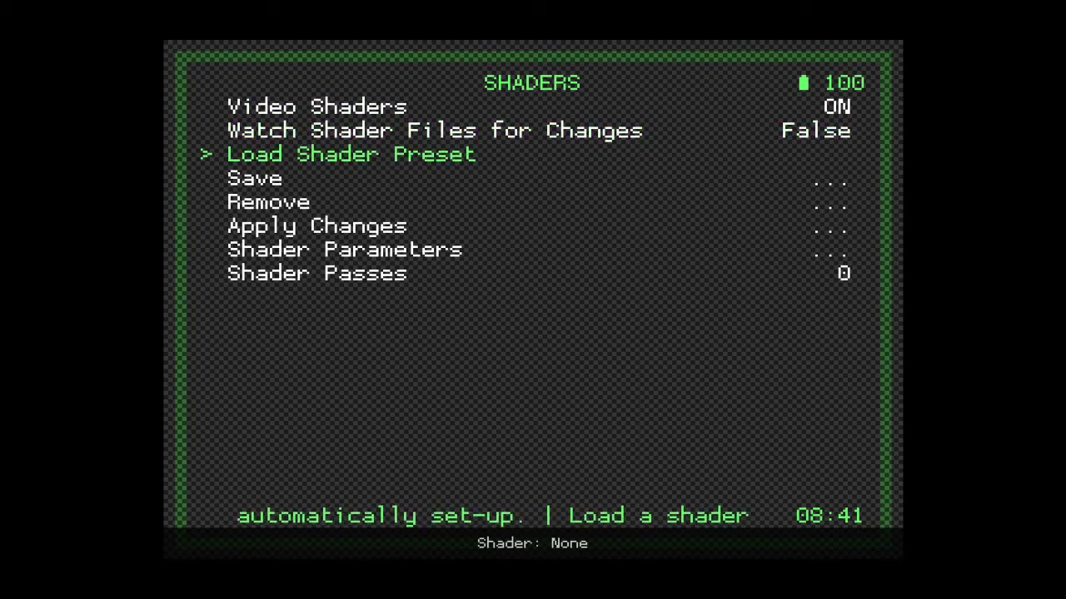
{"action": "key", "text": "Return"}
{"action": "key", "text": "Down"}
{"action": "key", "text": "Down"}
{"action": "key", "text": "Down"}
{"action": "key", "text": "Down"}
{"action": "key", "text": "Down"}
{"action": "key", "text": "Down"}
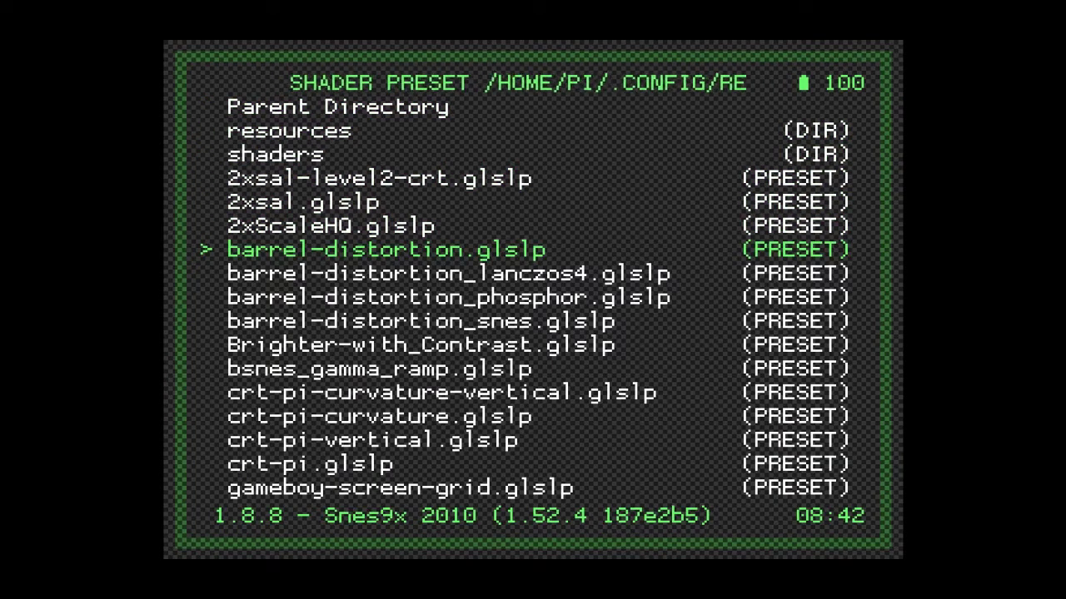
{"action": "key", "text": "Down"}
{"action": "key", "text": "Down"}
{"action": "key", "text": "Down"}
{"action": "key", "text": "Down"}
{"action": "key", "text": "Down"}
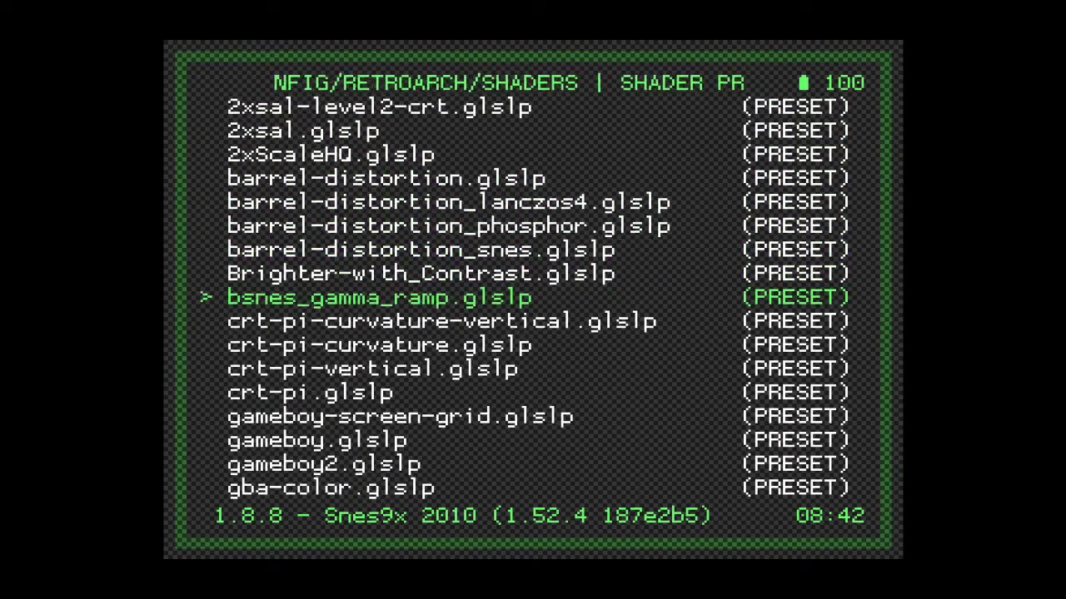
{"action": "key", "text": "Down"}
{"action": "key", "text": "Down"}
{"action": "key", "text": "Down"}
{"action": "key", "text": "Down"}
{"action": "key", "text": "Down"}
{"action": "key", "text": "Down"}
{"action": "key", "text": "Down"}
{"action": "key", "text": "Down"}
{"action": "key", "text": "Down"}
{"action": "key", "text": "Down"}
{"action": "key", "text": "Down"}
{"action": "key", "text": "Down"}
{"action": "key", "text": "Down"}
{"action": "key", "text": "Down"}
{"action": "key", "text": "Down"}
{"action": "key", "text": "Down"}
{"action": "key", "text": "Down"}
{"action": "key", "text": "Down"}
{"action": "key", "text": "Down"}
{"action": "key", "text": "Down"}
{"action": "key", "text": "Up"}
{"action": "key", "text": "Up"}
{"action": "key", "text": "Up"}
{"action": "key", "text": "Up"}
{"action": "key", "text": "Up"}
{"action": "key", "text": "Up"}
{"action": "key", "text": "Up"}
{"action": "key", "text": "Up"}
{"action": "key", "text": "Up"}
{"action": "key", "text": "Up"}
{"action": "key", "text": "Up"}
{"action": "key", "text": "Up"}
{"action": "key", "text": "Up"}
{"action": "key", "text": "Up"}
{"action": "key", "text": "Up"}
{"action": "key", "text": "Up"}
{"action": "key", "text": "Up"}
{"action": "key", "text": "Up"}
{"action": "key", "text": "Up"}
{"action": "key", "text": "Up"}
{"action": "key", "text": "Down"}
{"action": "key", "text": "Down"}
{"action": "key", "text": "Down"}
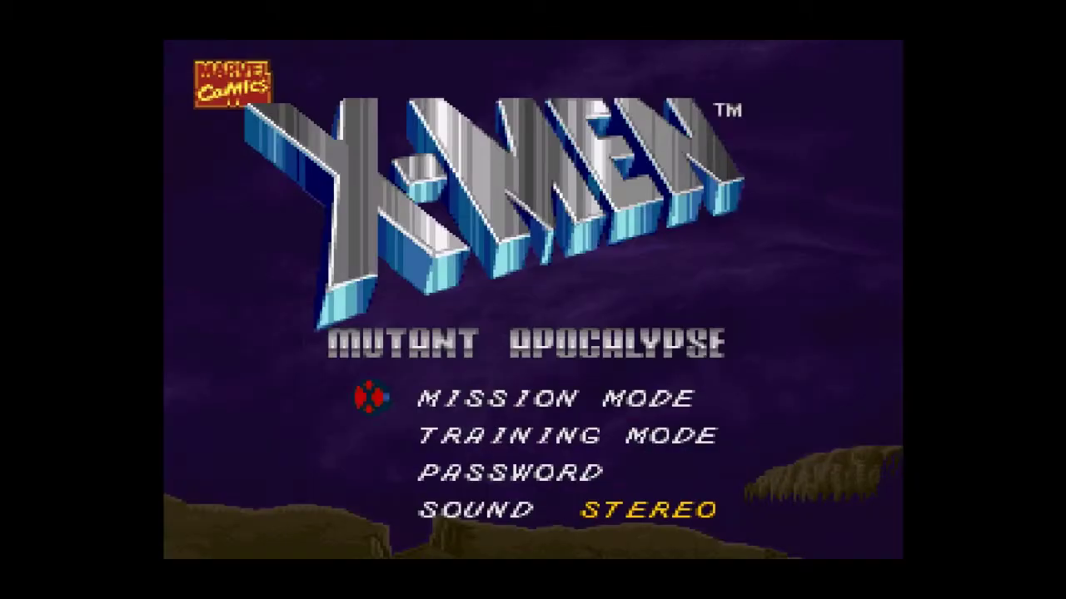
{"action": "key", "text": "Return"}
{"action": "key", "text": "Down"}
{"action": "key", "text": "Return"}
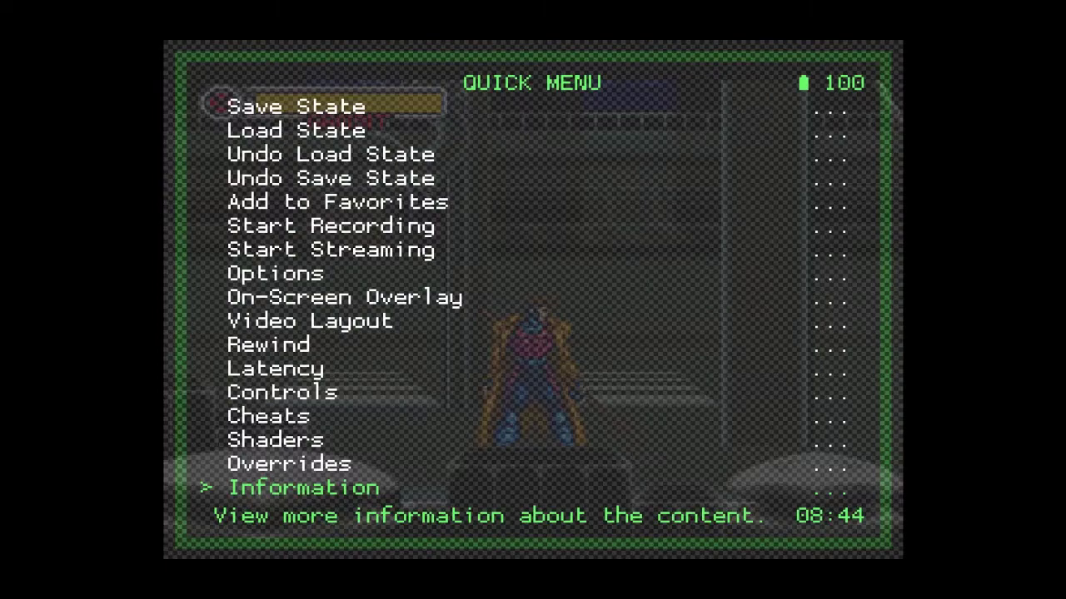
Open the Shaders settings in the X-Men game and turn Video Shaders on.
{"action": "key", "text": "Up"}
{"action": "key", "text": "Up"}
{"action": "key", "text": "Return"}
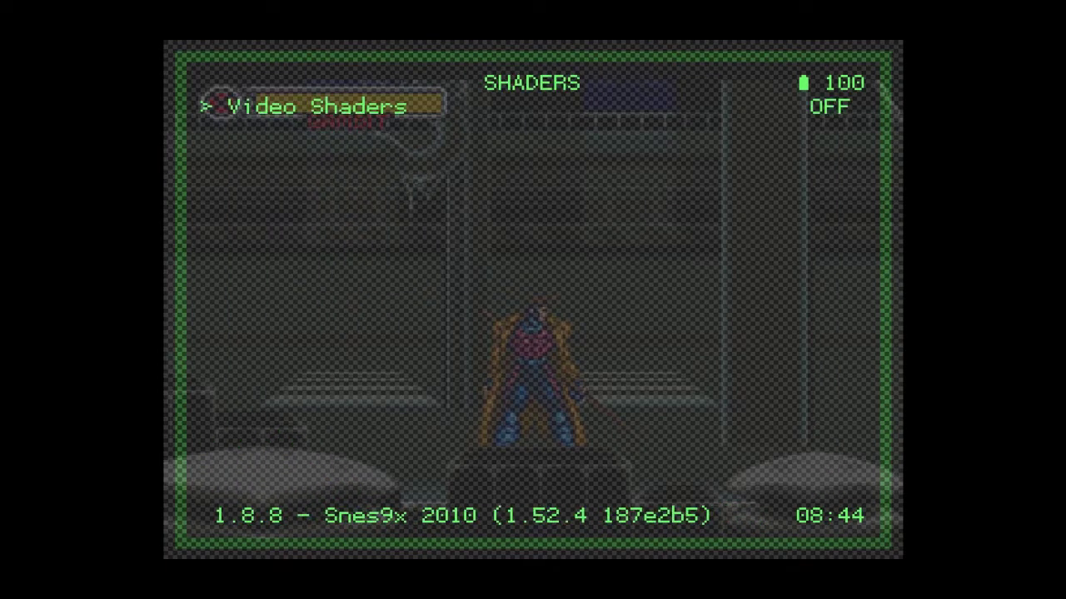
{"action": "key", "text": "Right"}
Load the zfast_crt_standard.glslp shader preset and save it as the global preset.
{"action": "key", "text": "Down"}
{"action": "key", "text": "Down"}
{"action": "key", "text": "Down"}
{"action": "key", "text": "Up"}
{"action": "key", "text": "Return"}
{"action": "key", "text": "Up"}
{"action": "key", "text": "Up"}
{"action": "key", "text": "Up"}
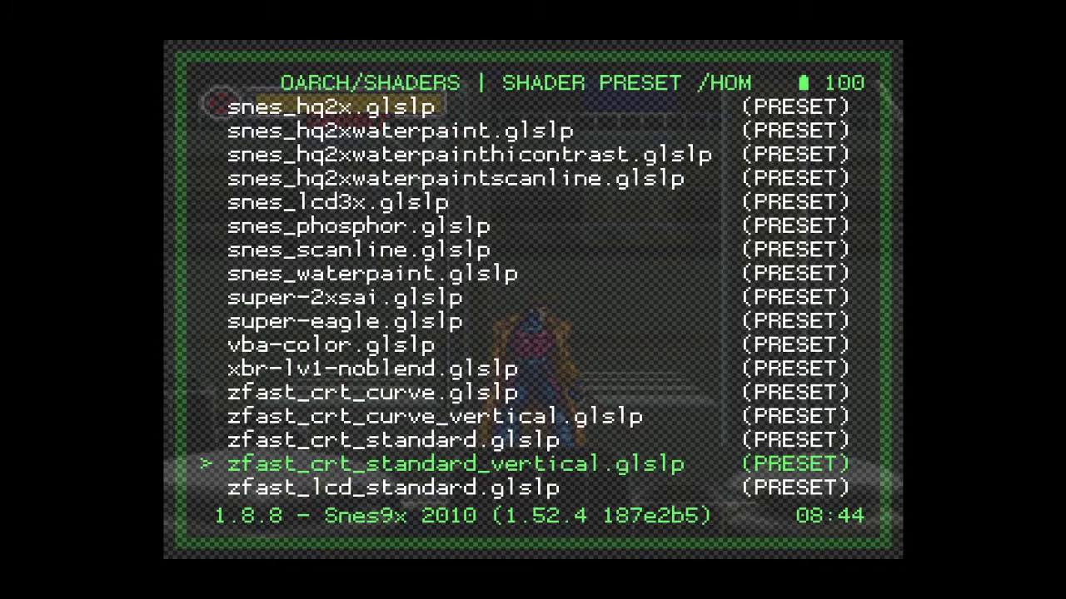
{"action": "key", "text": "Return"}
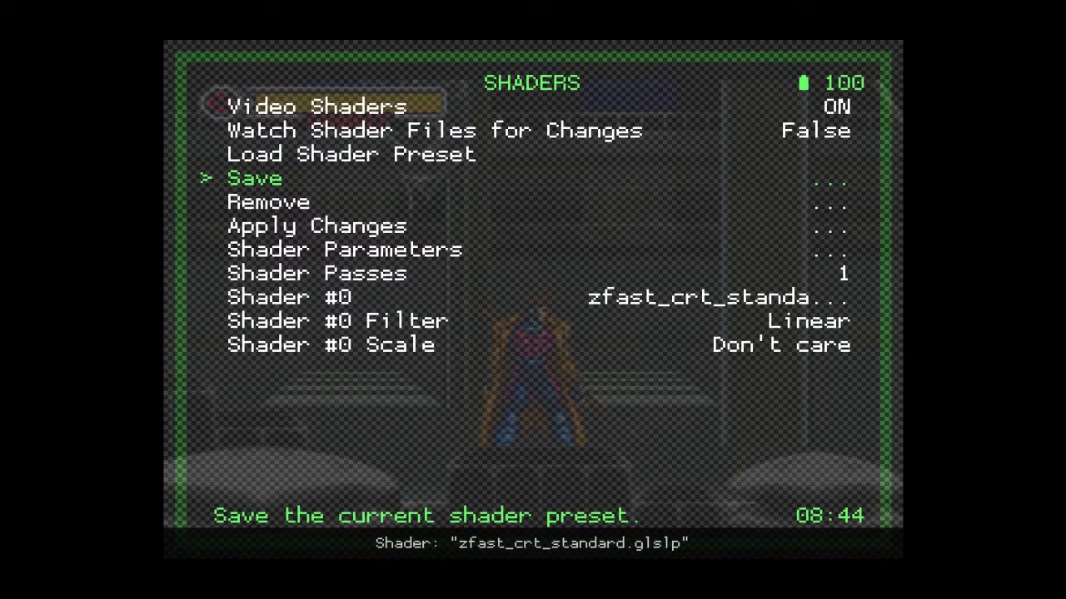
{"action": "key", "text": "Return"}
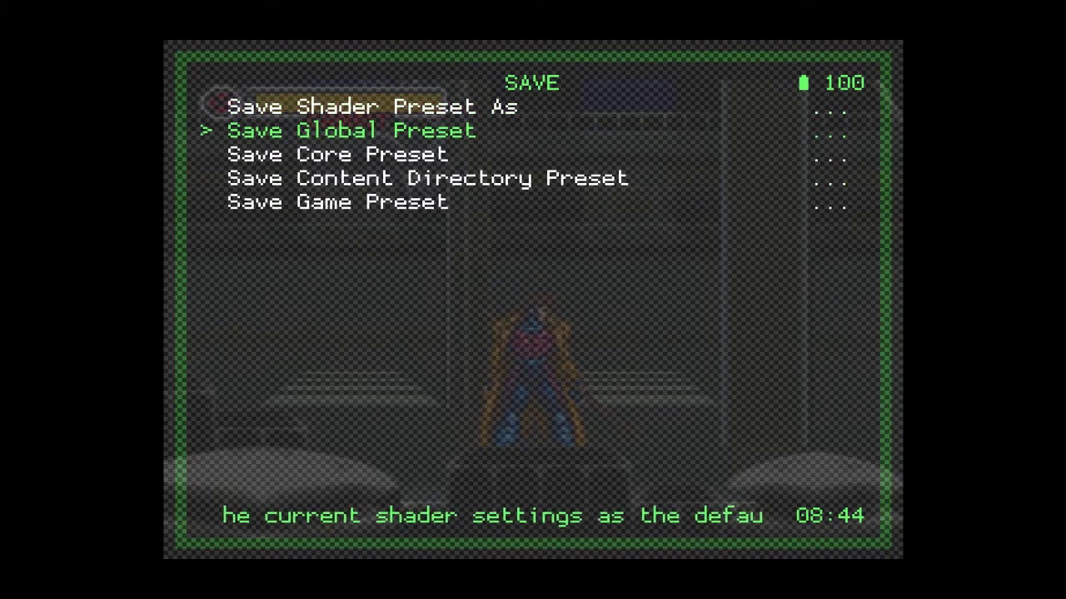
{"action": "key", "text": "Return"}
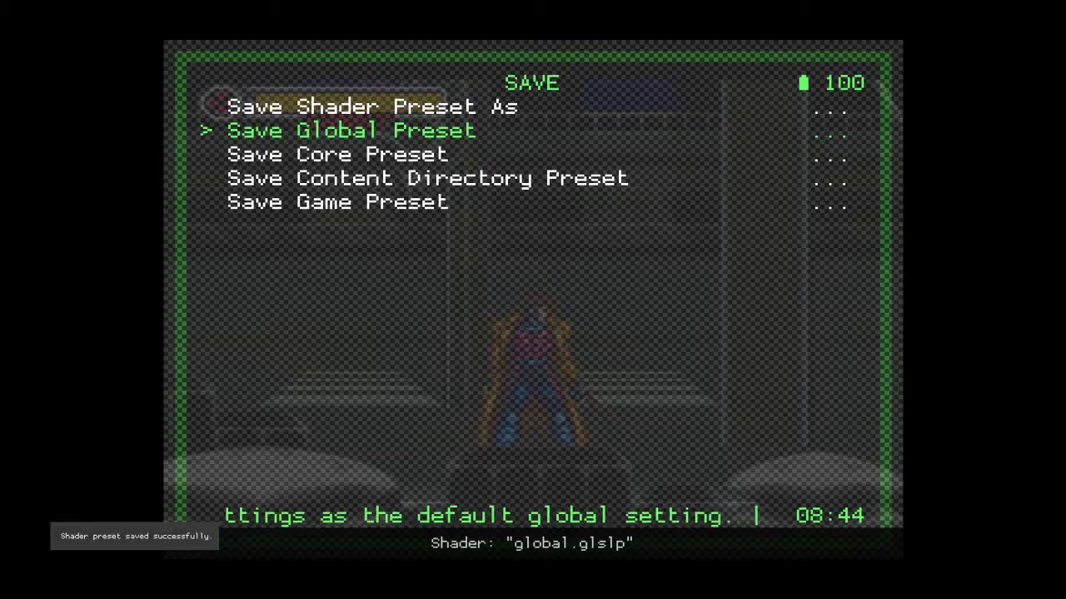
Leave the RetroArch menus and resume the game to check the shader during play.
{"action": "key", "text": "BackSpace"}
{"action": "key", "text": "Down"}
{"action": "key", "text": "BackSpace"}
{"action": "key", "text": "BackSpace"}
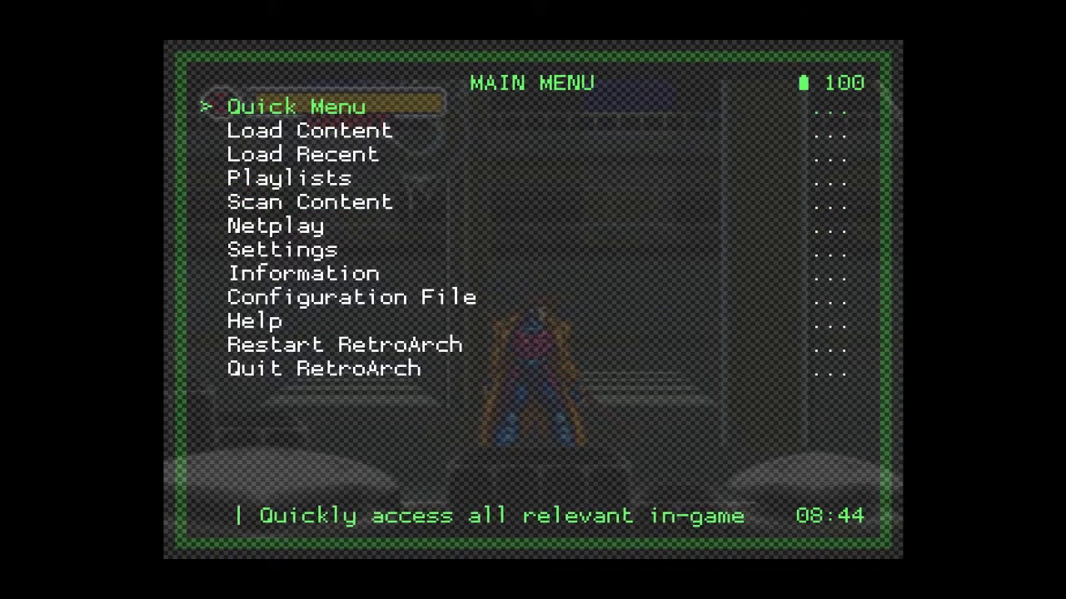
{"action": "key", "text": "F1"}
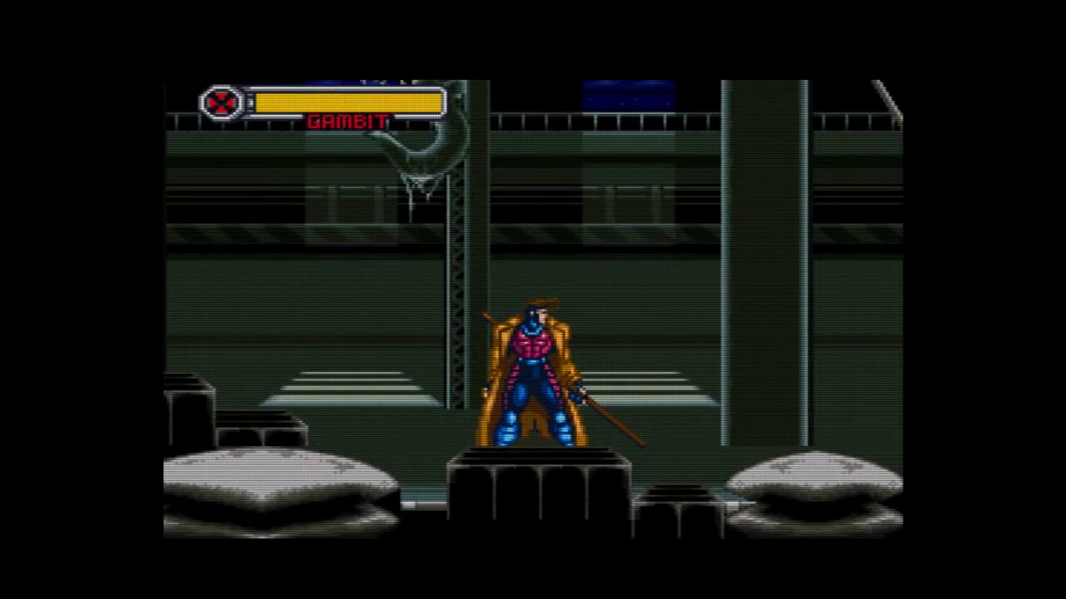
{"action": "key", "text": "Right"}
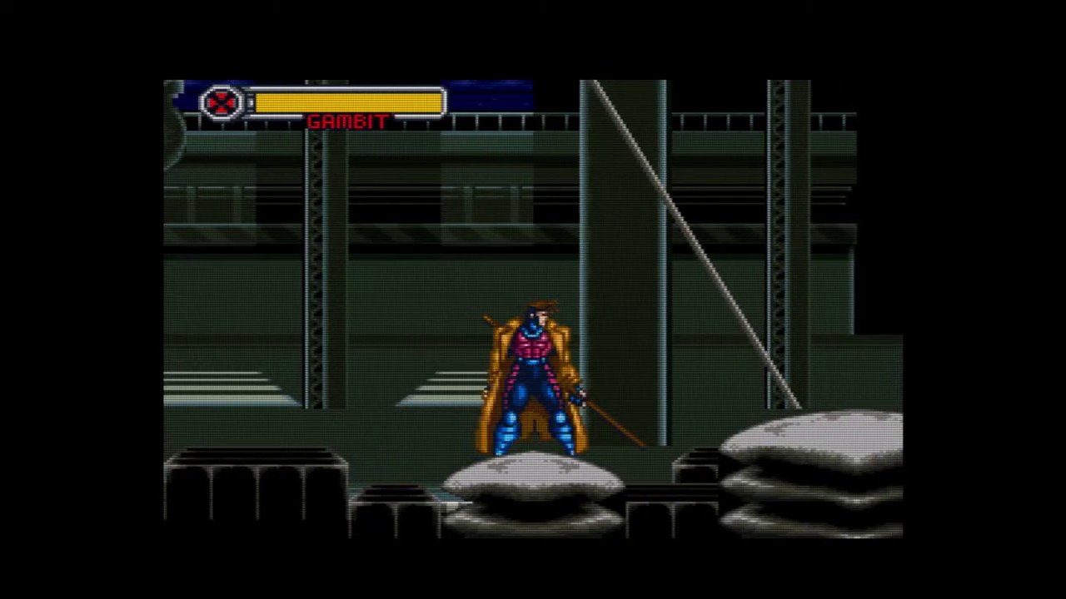
{"action": "key", "text": "z"}
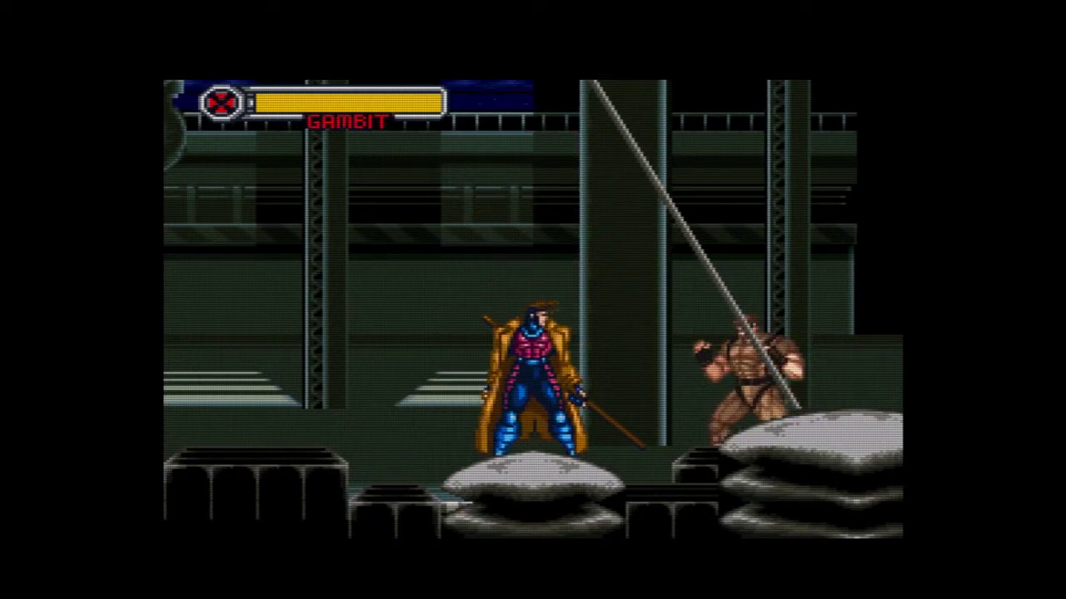